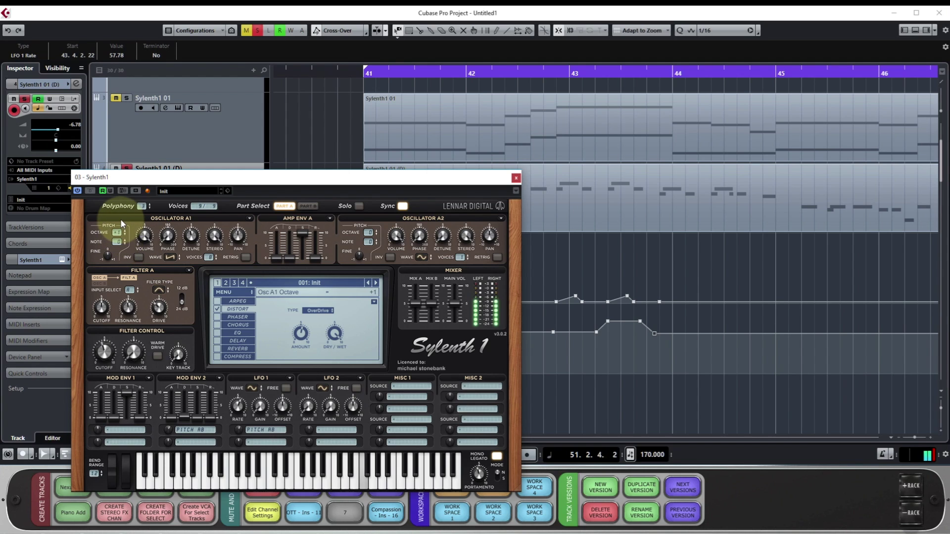
Write automation into a PitchBend lane by moving Sylenth1's pitch wheel and close the instrument window
click(125, 235)
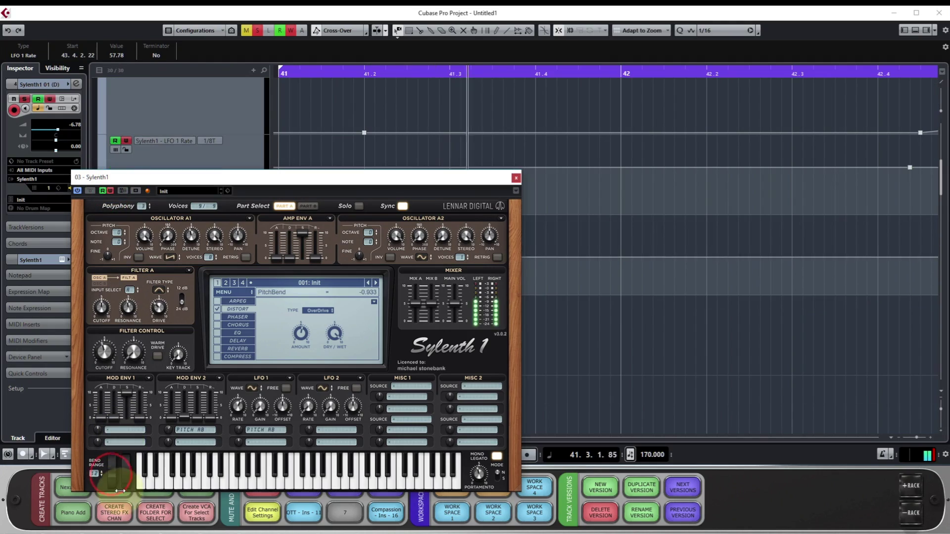
click(109, 176)
click(515, 178)
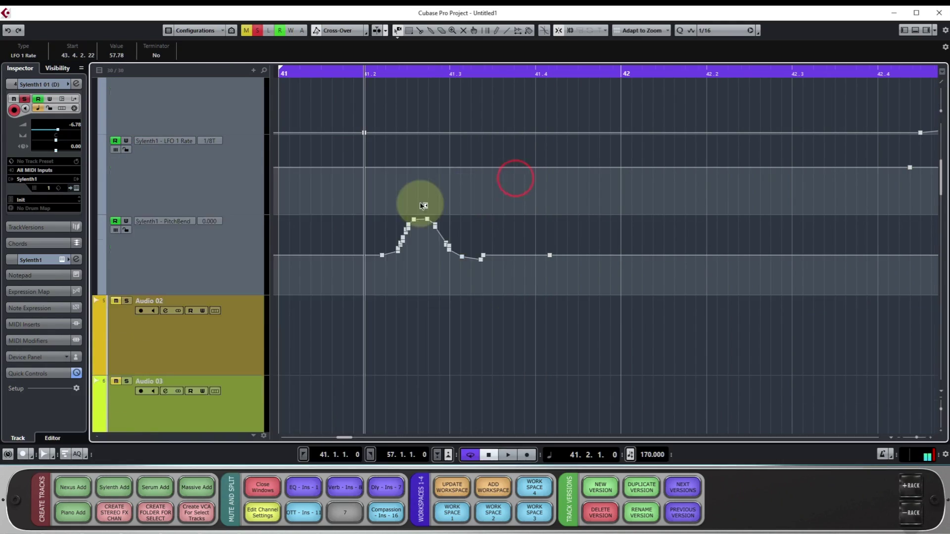
Draw a PitchBend automation ramp from 0.00 at 41.2.1.0 up to 50.00 at 41.2.1.81 and play it back
scroll(520, 276, up, 3)
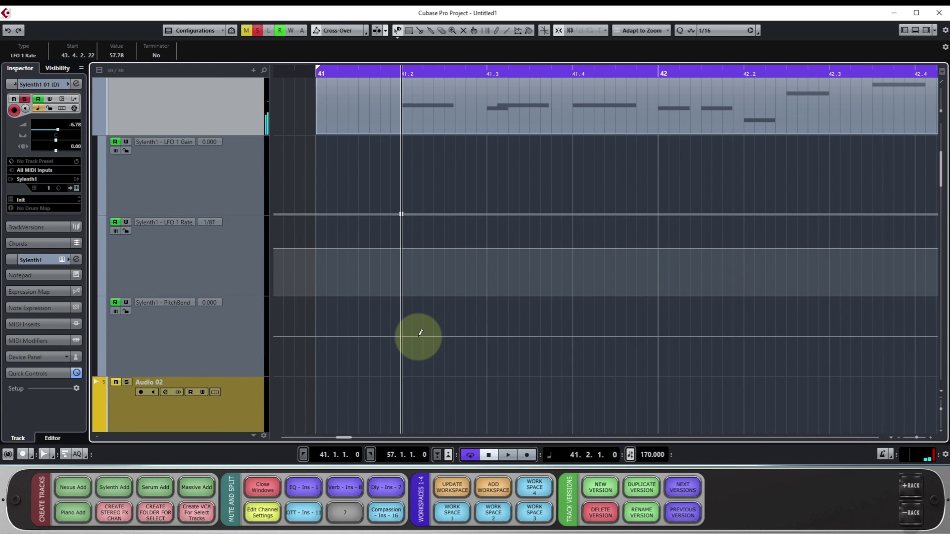
click(416, 337)
drag(404, 335, 347, 370)
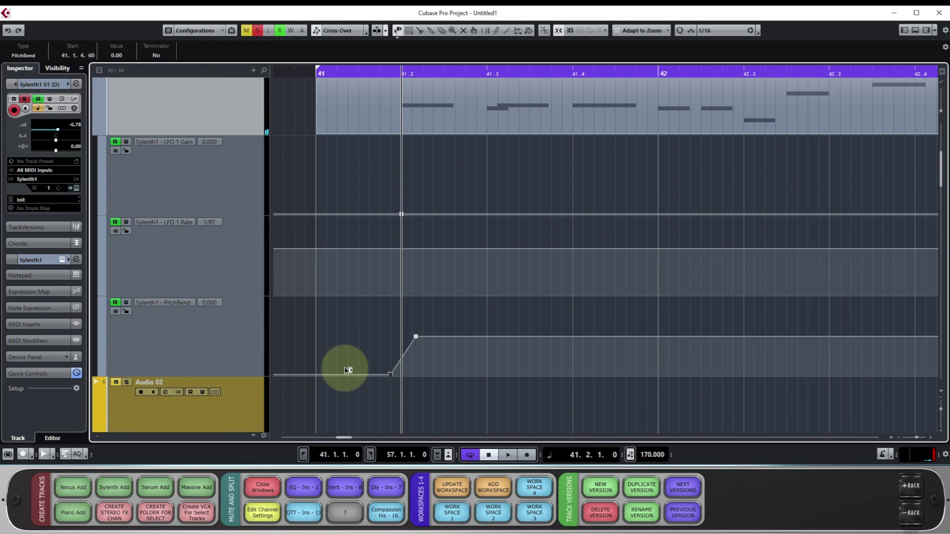
drag(487, 235, 453, 243)
scroll(367, 264, up, 2)
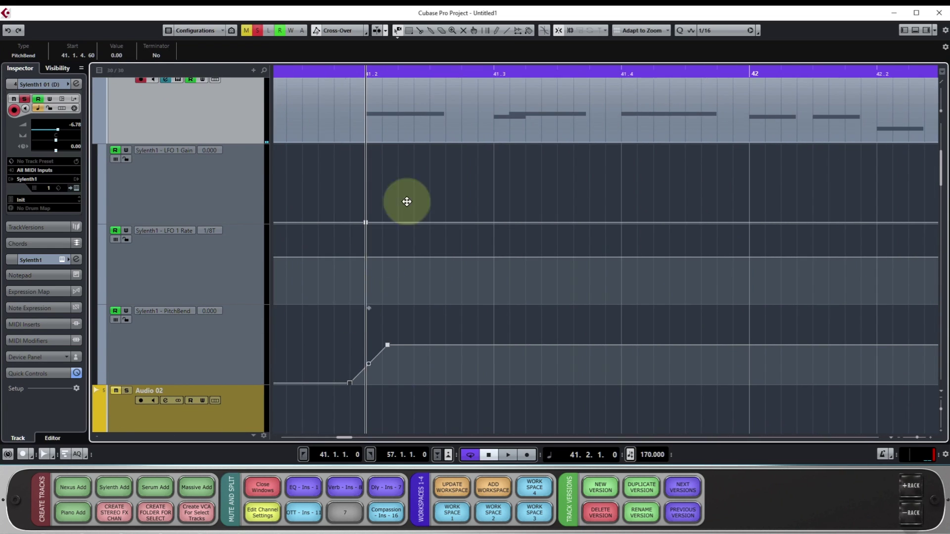
drag(410, 320, 396, 339)
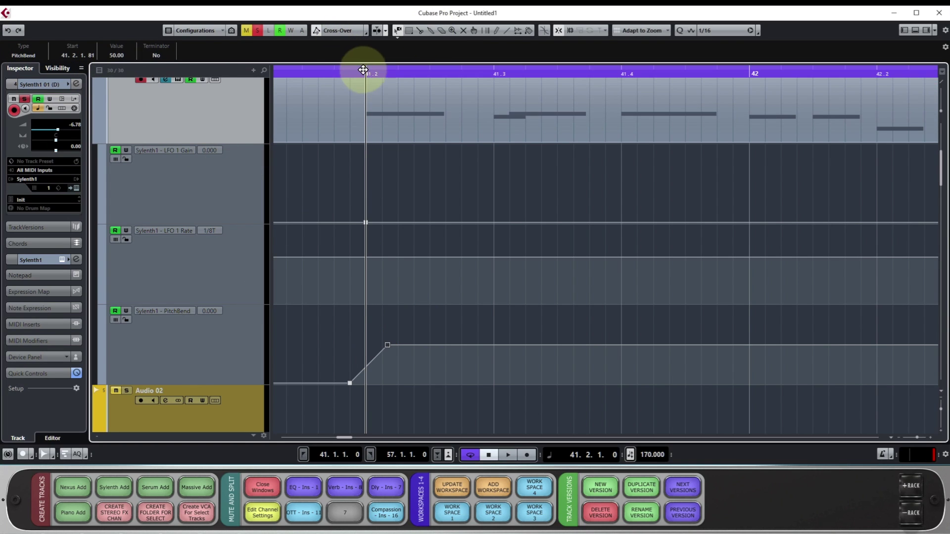
click(368, 364)
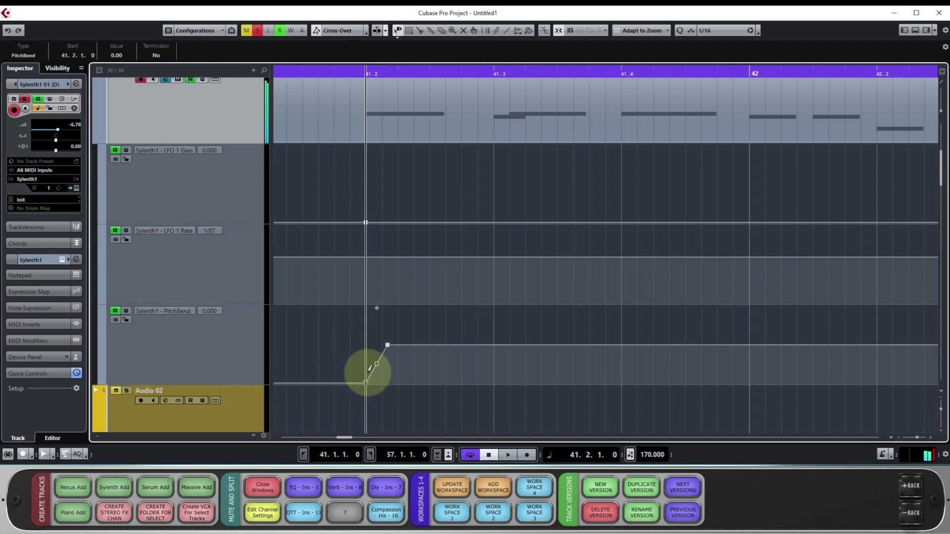
key(space)
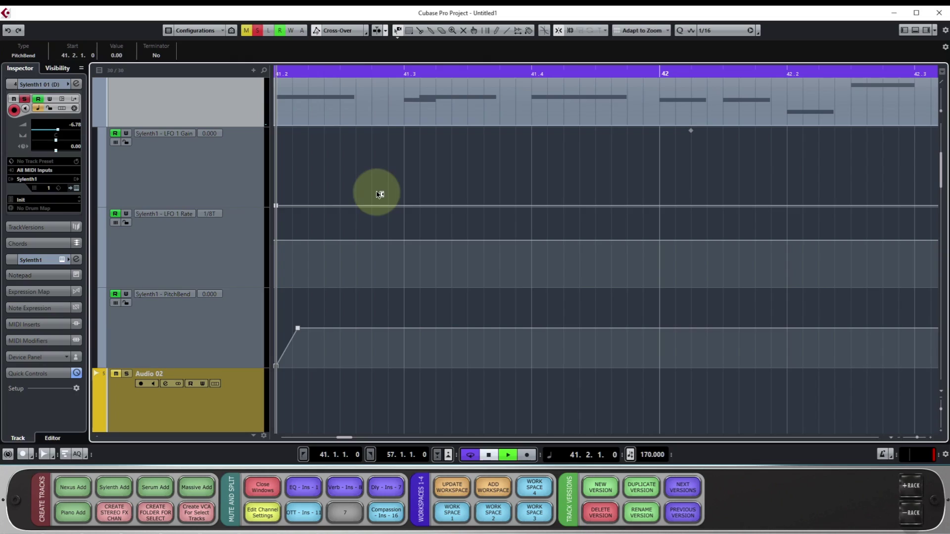
key(space)
Add a V-shaped PitchBend dip to 0.00 at 41.4.4.0, returning to 50.00 at bar 42, and play it from bar 41
drag(451, 297, 431, 307)
scroll(427, 304, up, 3)
click(427, 73)
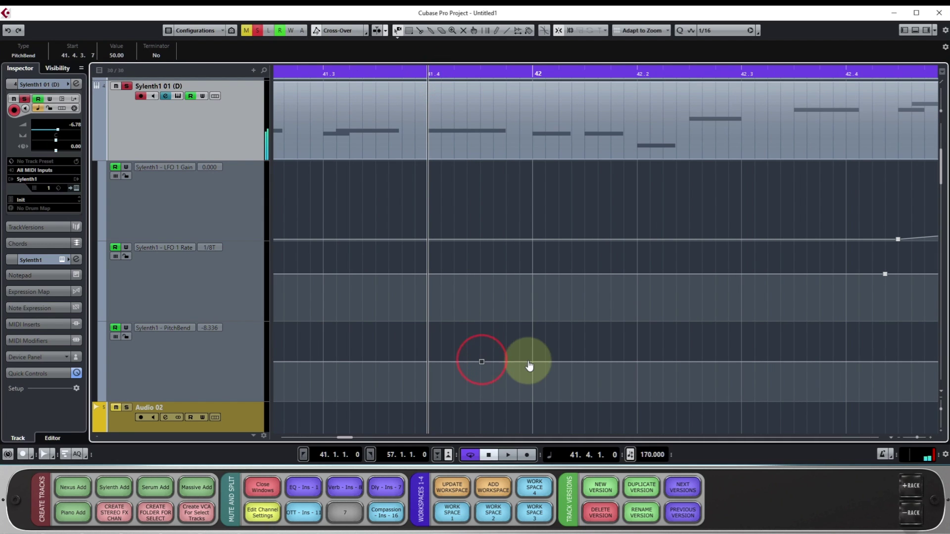
drag(499, 426, 498, 361)
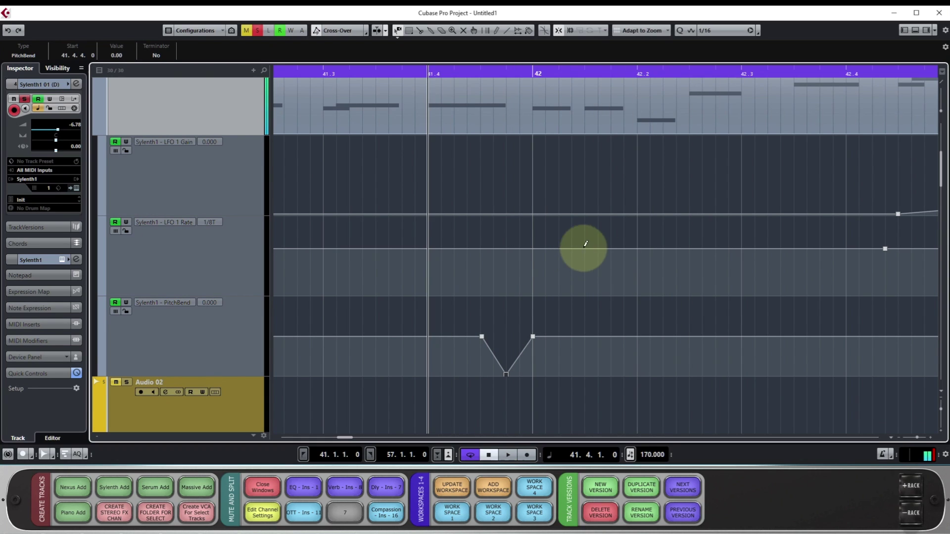
scroll(588, 213, down, 3)
double_click(441, 71)
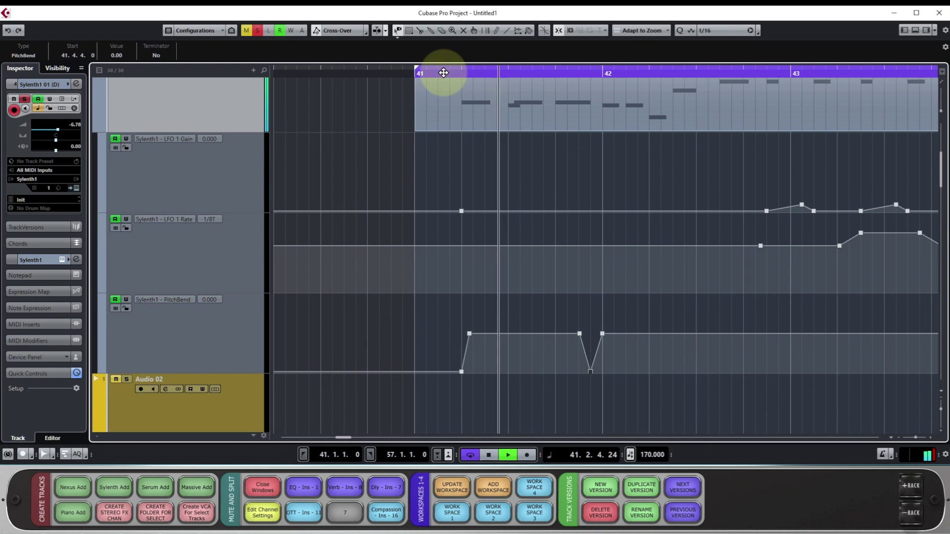
scroll(648, 163, right, 5)
key(space)
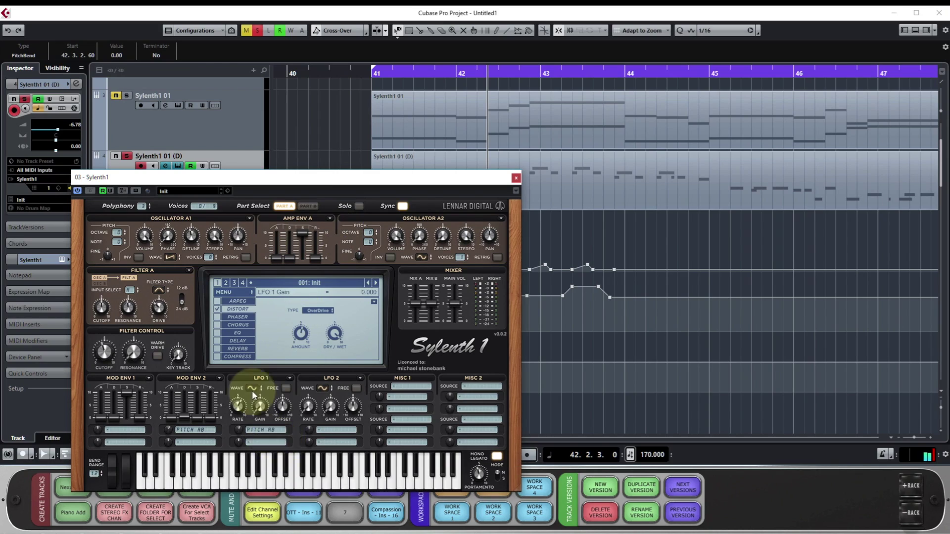
Audition the Random waveform on LFO 1 during playback and set the wave back to Sine
click(253, 390)
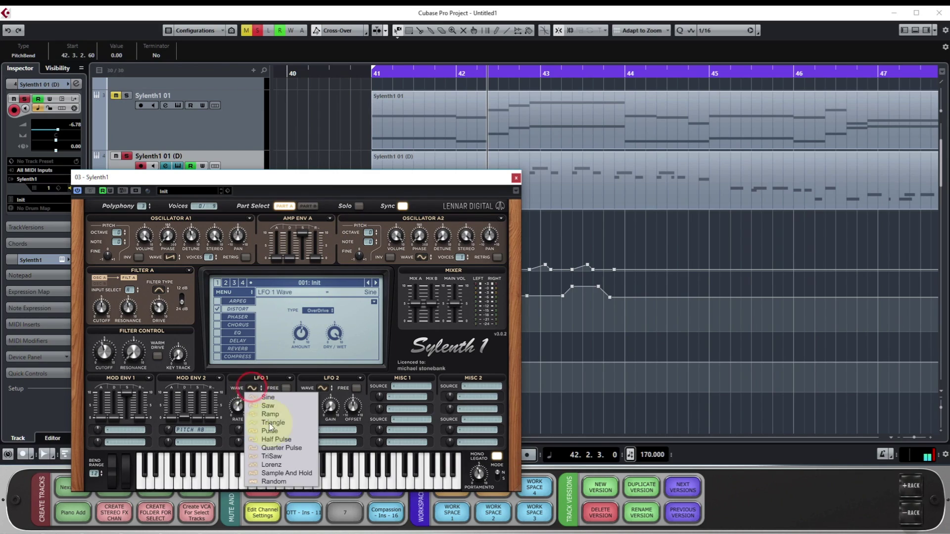
click(278, 483)
key(space)
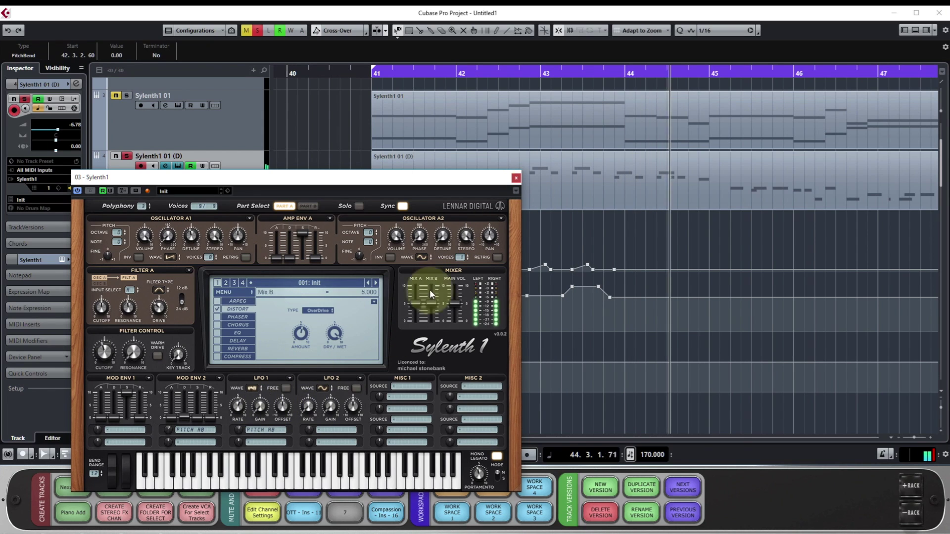
key(space)
click(252, 388)
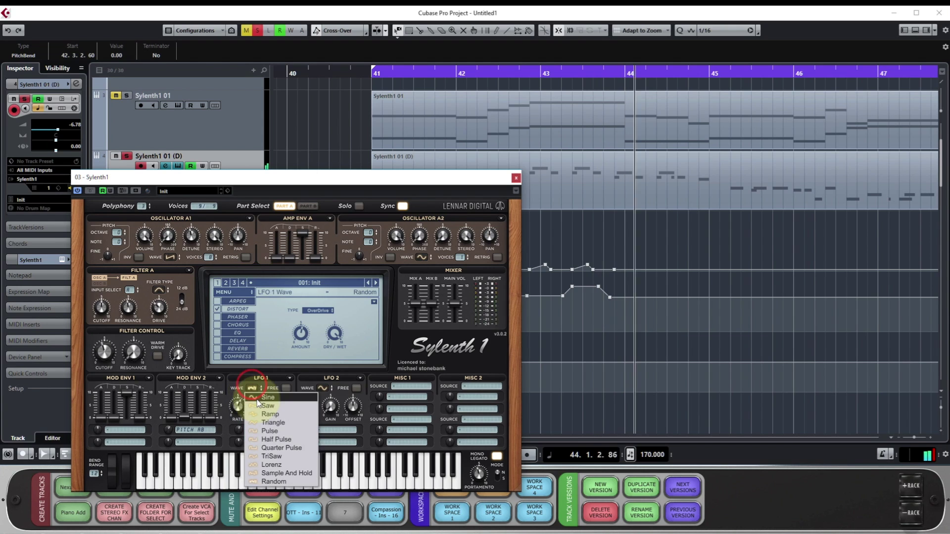
click(277, 445)
Reopen the Sylenth1 instrument of the Sylenth1 01 (D) track and adjust Oscillator A1's Detune during playback
click(515, 178)
drag(654, 219, 476, 195)
scroll(510, 205, down, 4)
drag(402, 151, 484, 162)
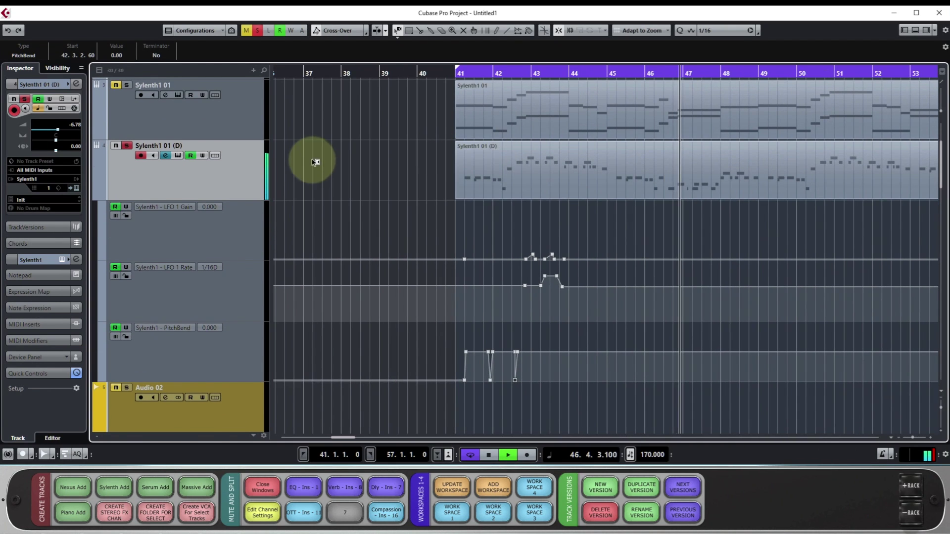
click(165, 156)
key(space)
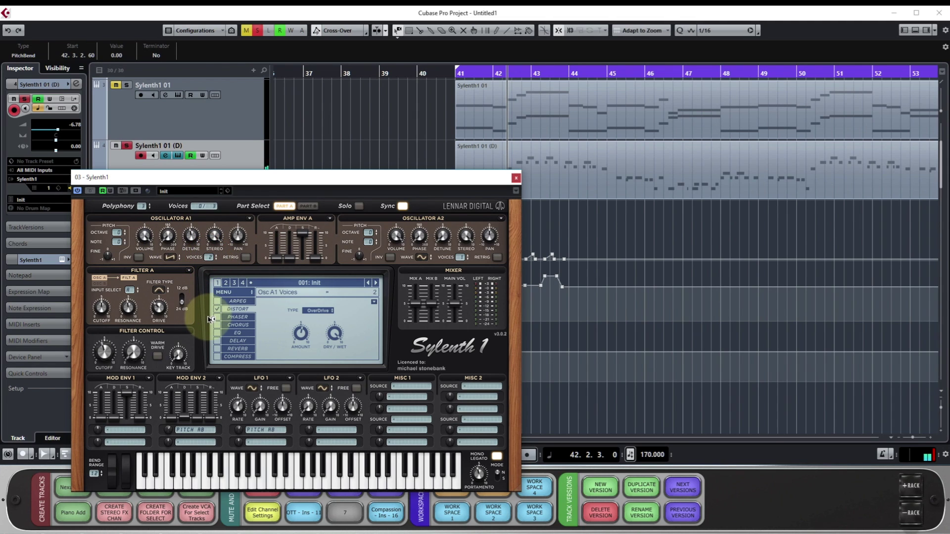
drag(193, 264, 194, 242)
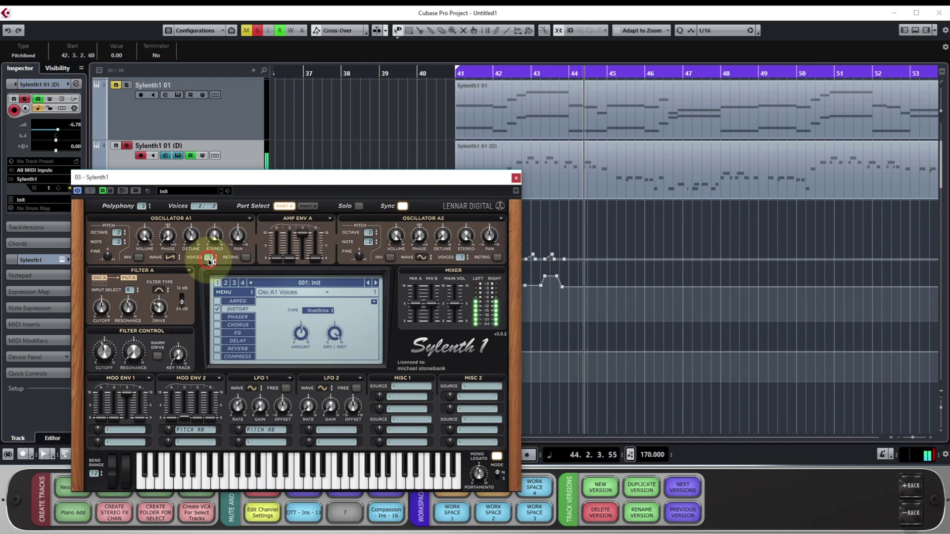
drag(195, 244, 195, 228)
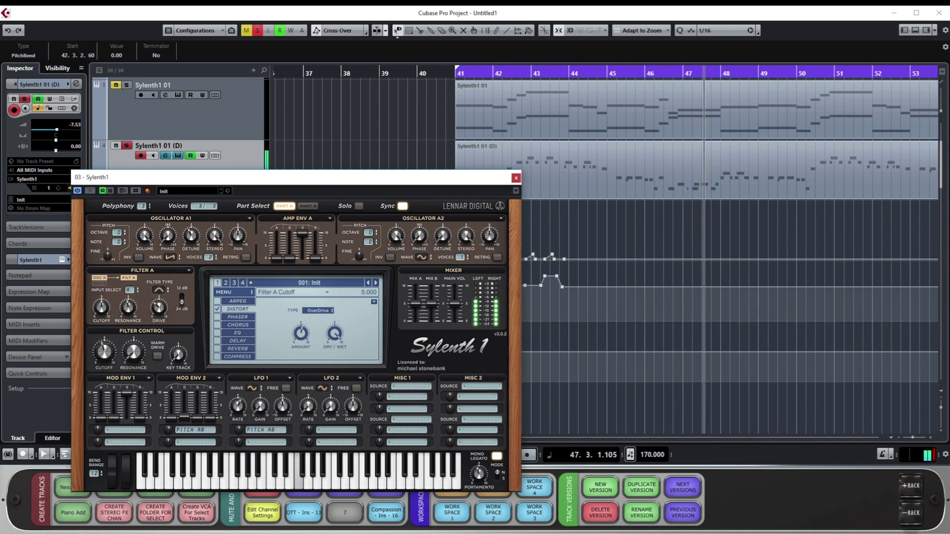
Close the Sylenth1 window and select the LFO 1 Gain, LFO 1 Rate and PitchBend points around bars 42 and 43
click(516, 177)
key(space)
scroll(529, 204, up, 2)
scroll(527, 193, down, 2)
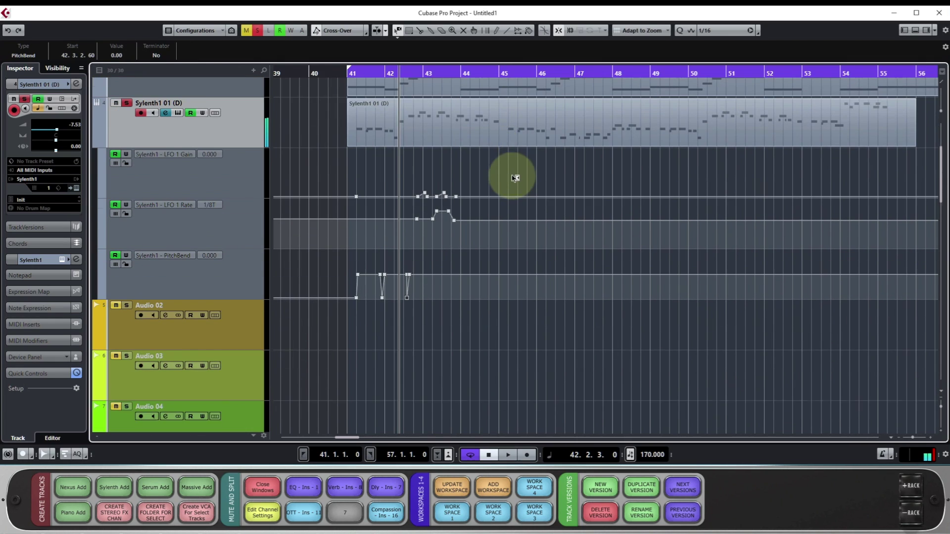
scroll(445, 186, right, 1)
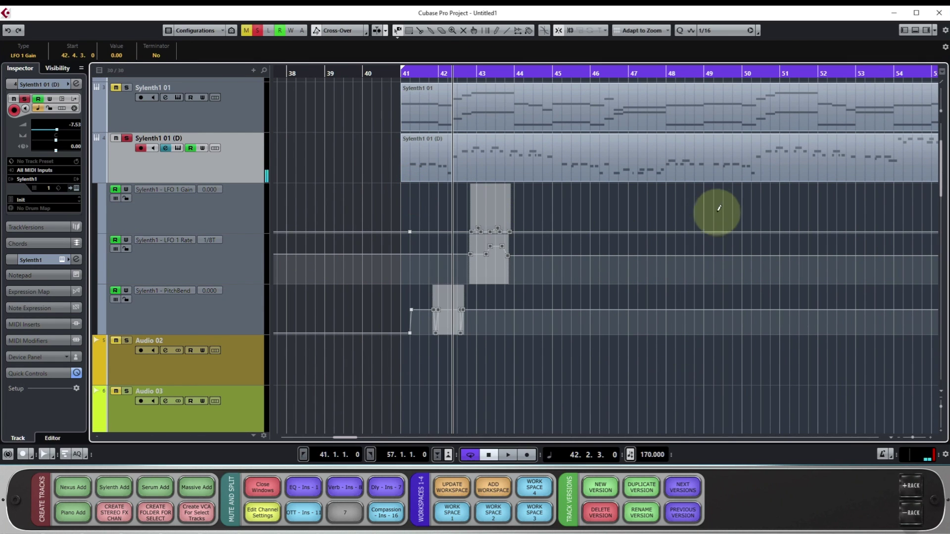
scroll(719, 208, right, 2)
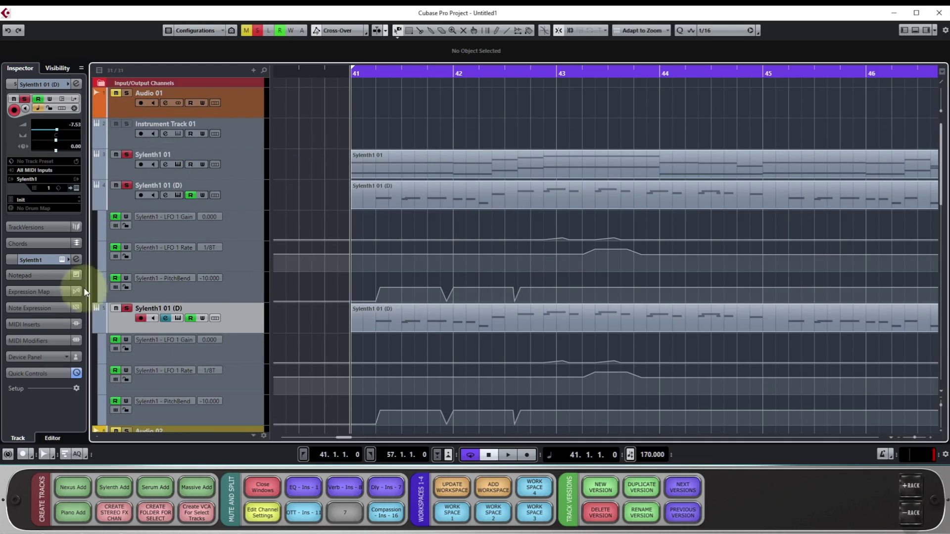
Erase the LFO 1 Rate and PitchBend automation curves from the duplicated Sylenth1 01 (D) track
scroll(473, 377, down, 4)
scroll(473, 377, right, 1)
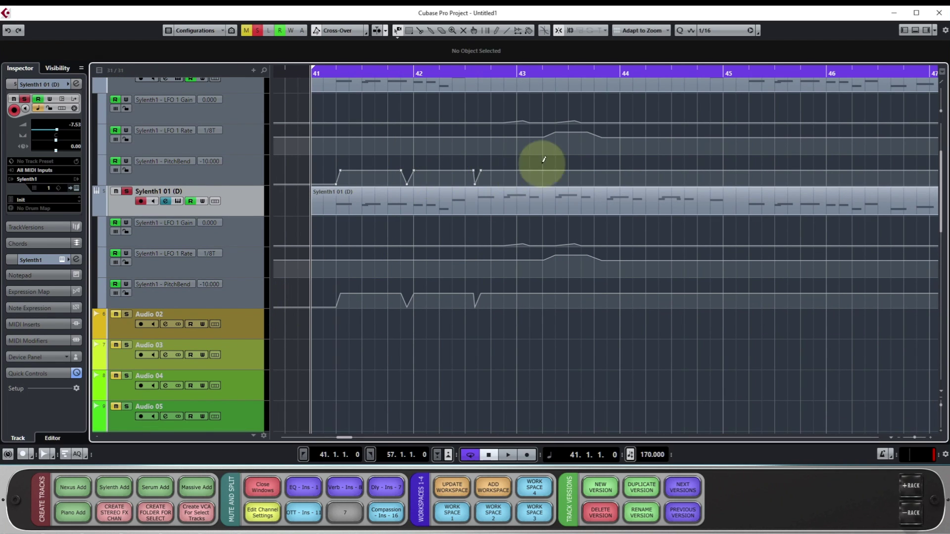
scroll(509, 191, up, 3)
scroll(510, 190, left, 1)
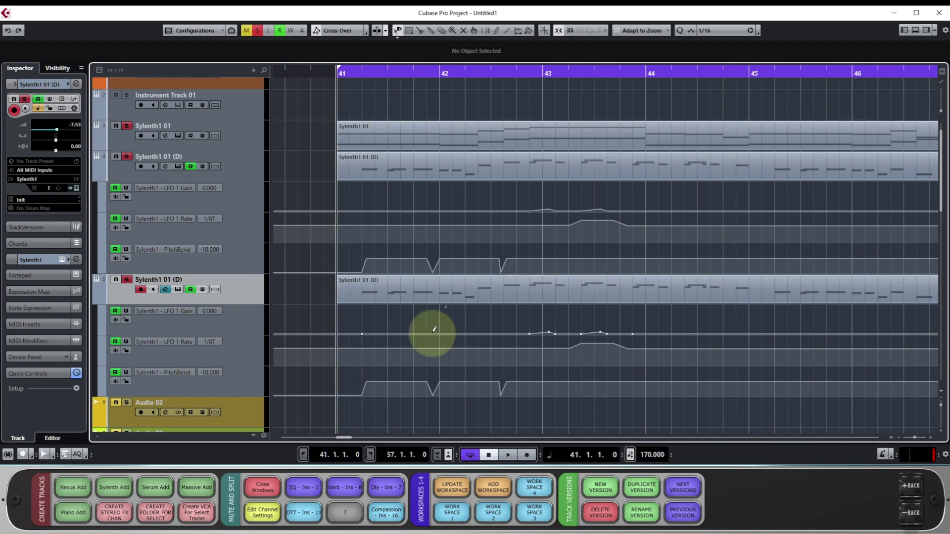
click(256, 325)
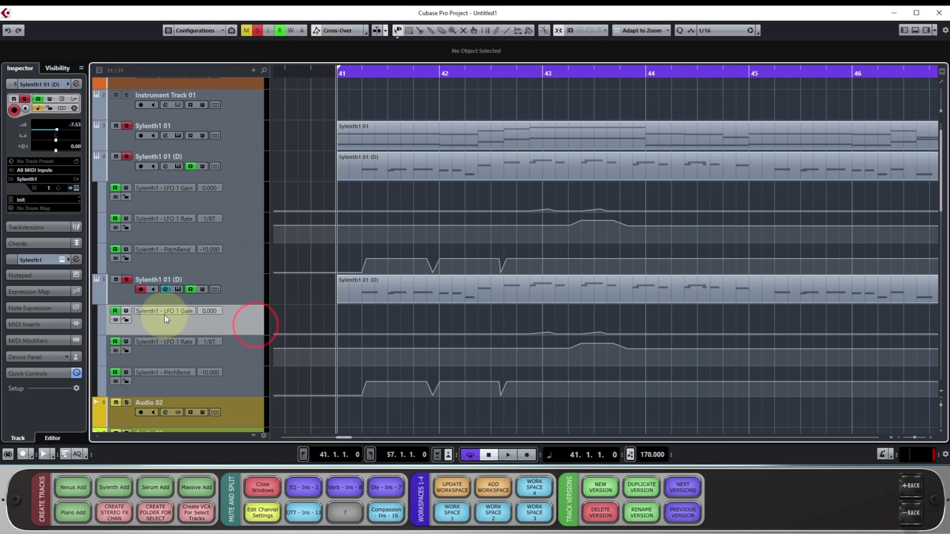
click(172, 354)
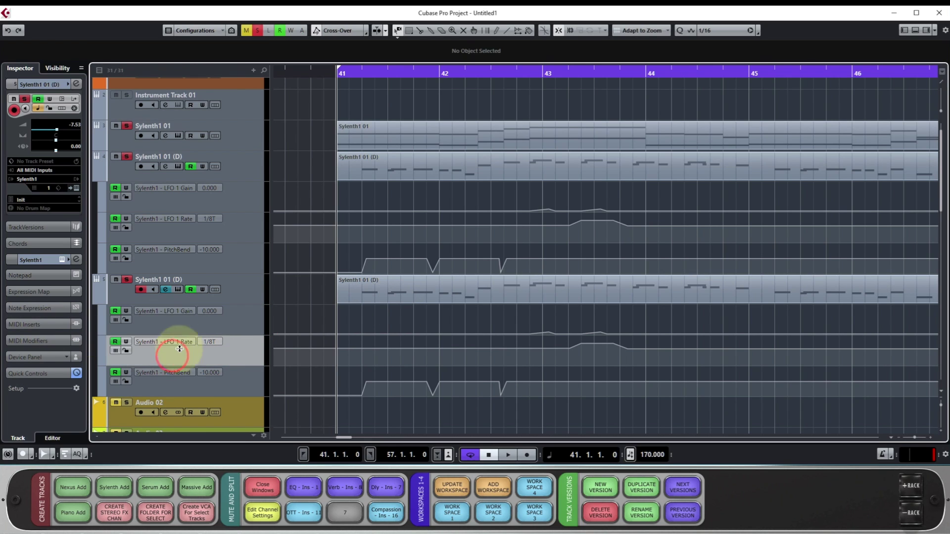
click(241, 291)
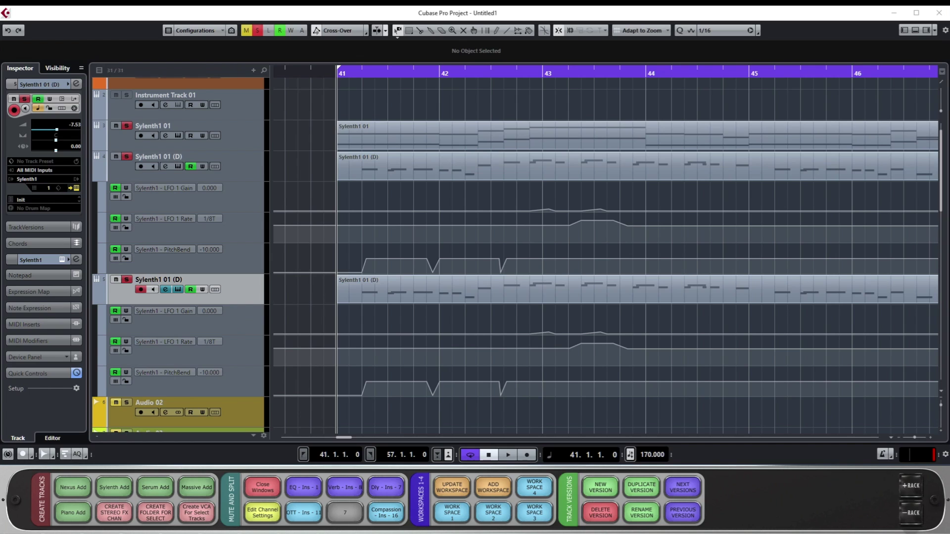
drag(659, 84, 502, 86)
click(420, 356)
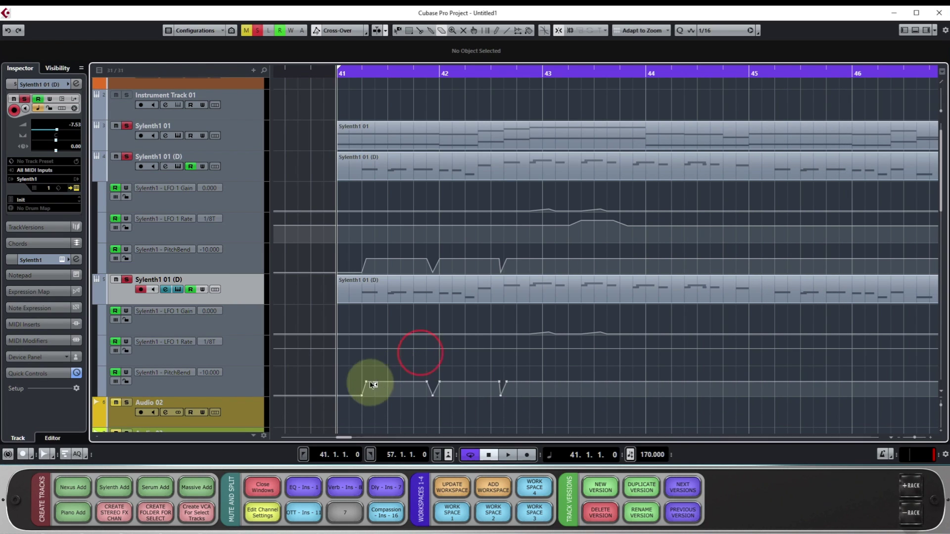
click(350, 386)
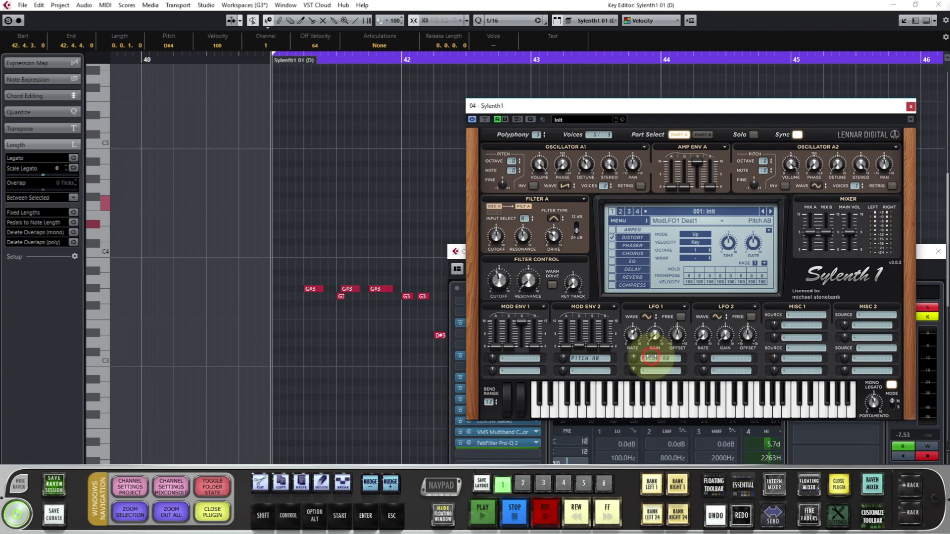
Clear LFO 1's Pitch AB modulation destination in the duplicated track's Sylenth1 and switch off its distortion
click(646, 358)
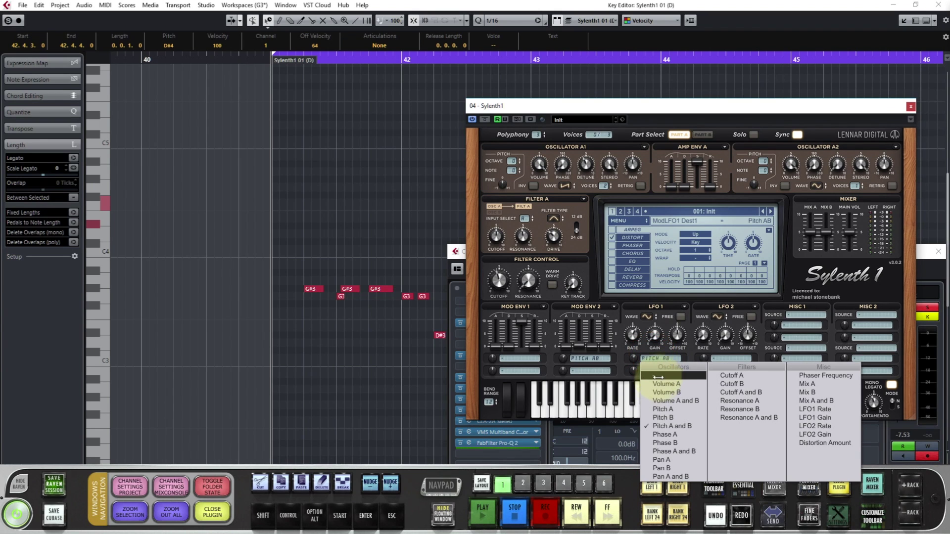
click(659, 377)
click(580, 357)
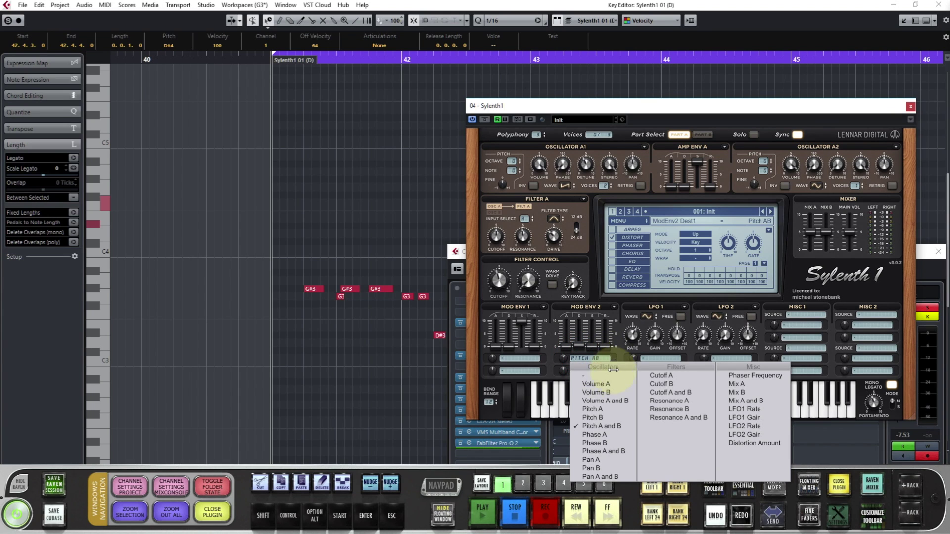
click(631, 345)
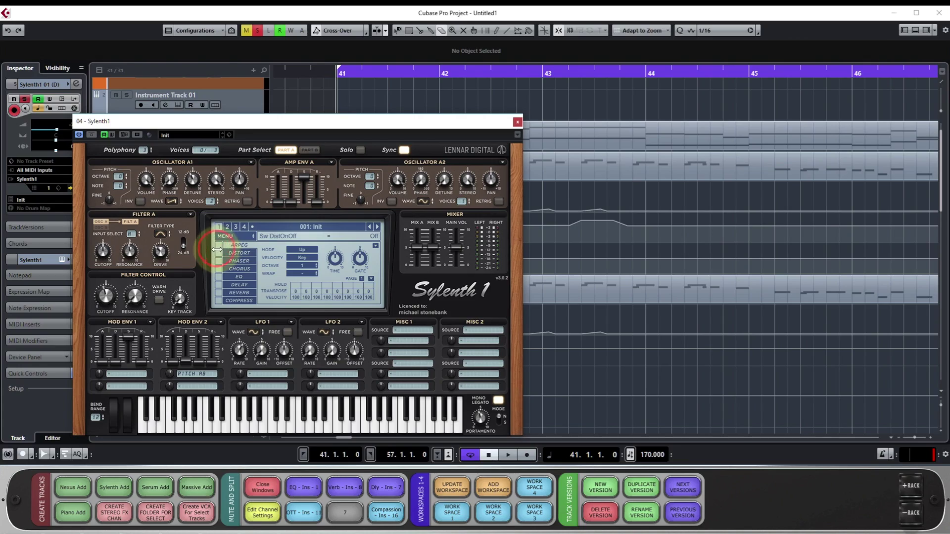
Change the Filter A type in the duplicated track's Sylenth1 and close the instrument window
click(160, 234)
click(173, 244)
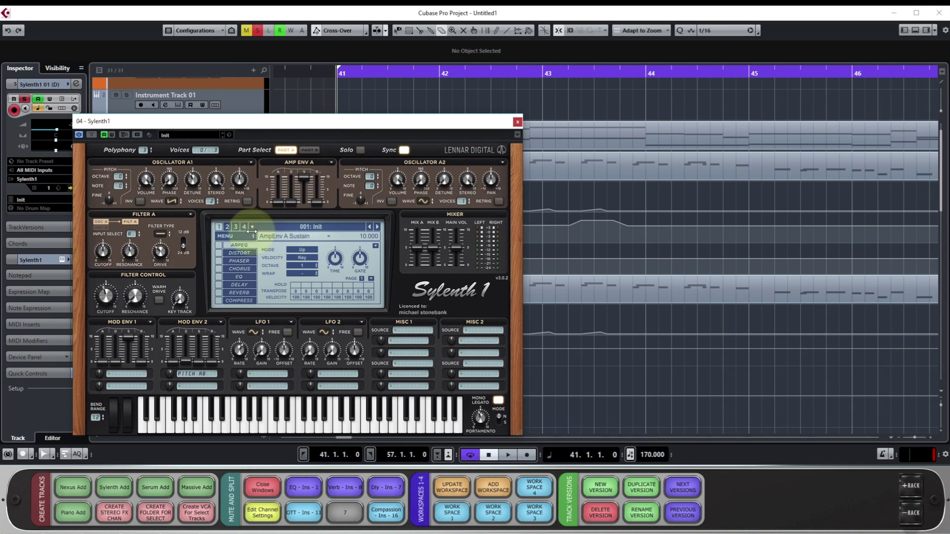
drag(335, 123, 301, 138)
click(481, 138)
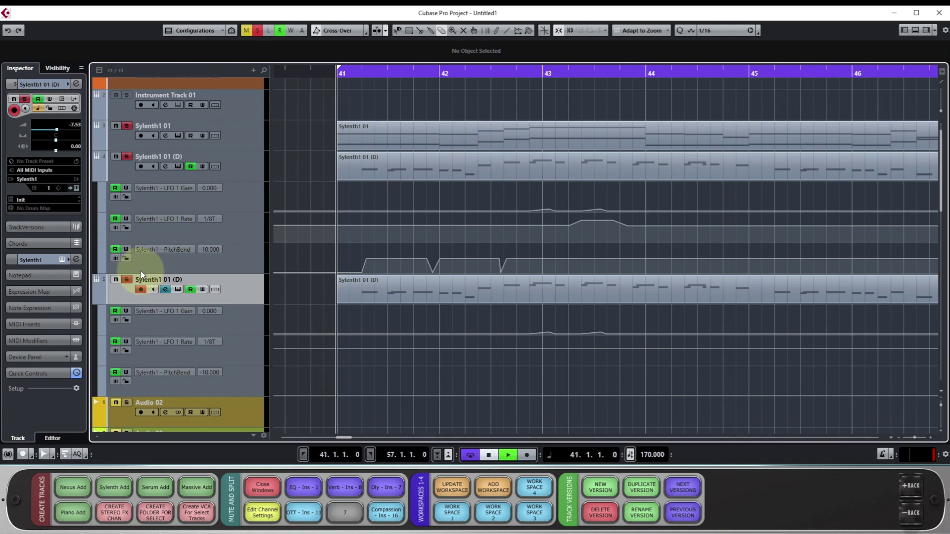
Clear all active solos and solo the duplicated Sylenth1 01 (D) track during playback
click(258, 30)
click(127, 279)
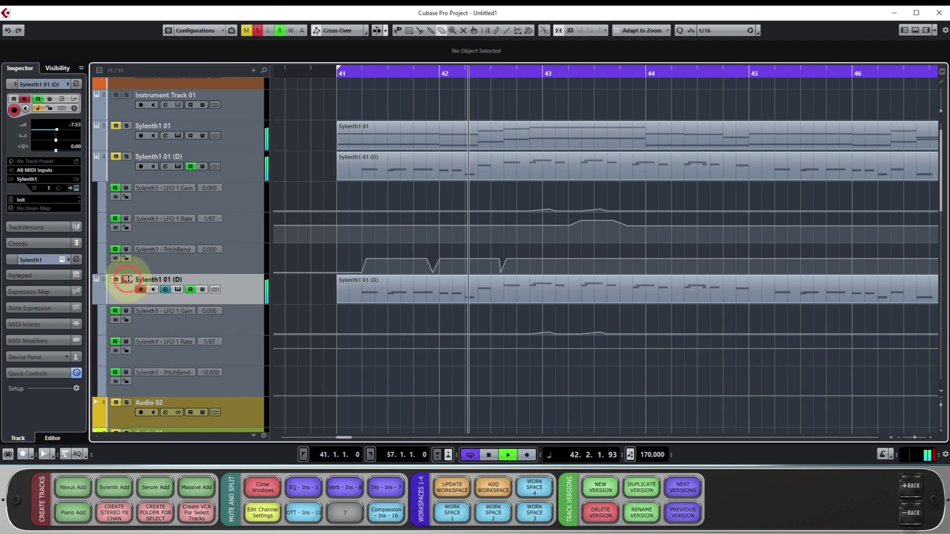
Open the duplicated track's Sylenth1 and change oscillator A1's octave
click(165, 290)
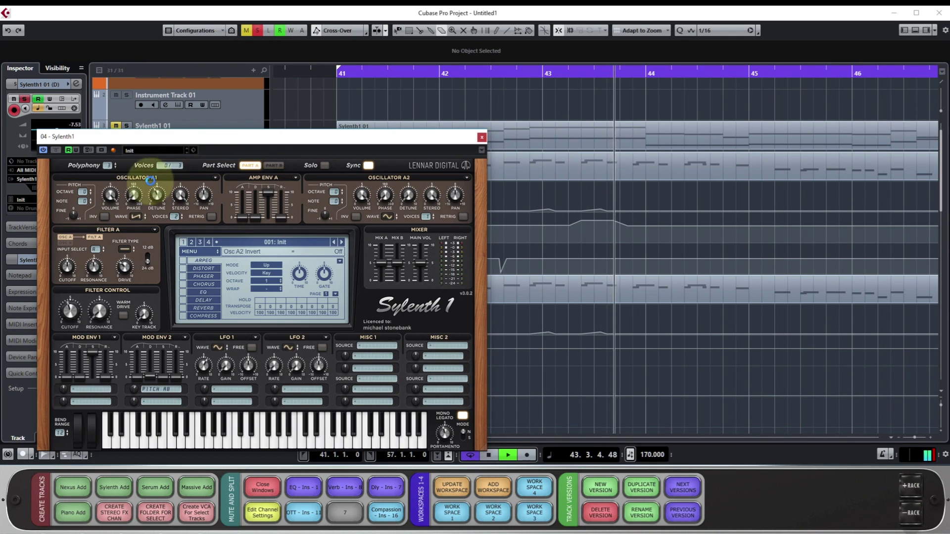
drag(88, 184, 82, 194)
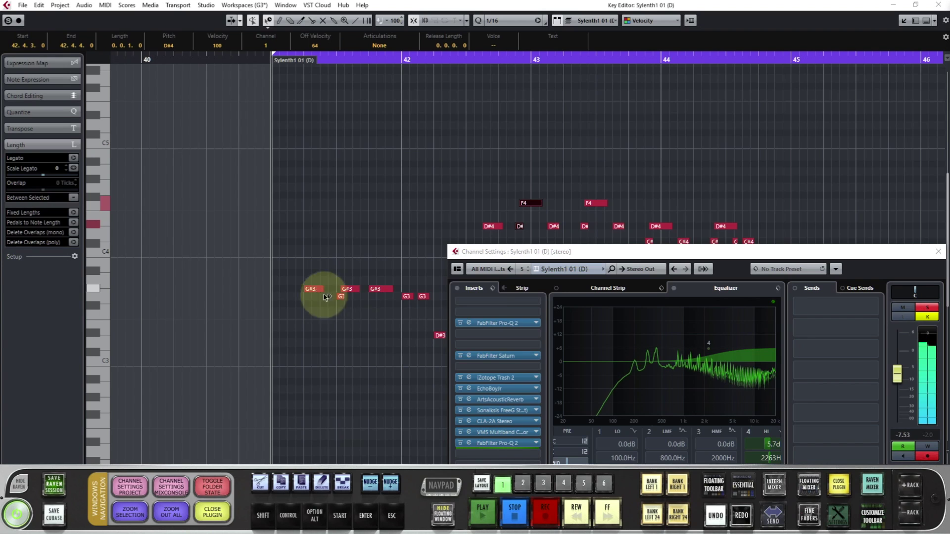
Compare the duplicated track with its inserts bypassed, then bypass only FabFilter Saturn, iZotope Trash 2 and the Sonalksis FreeG
click(458, 290)
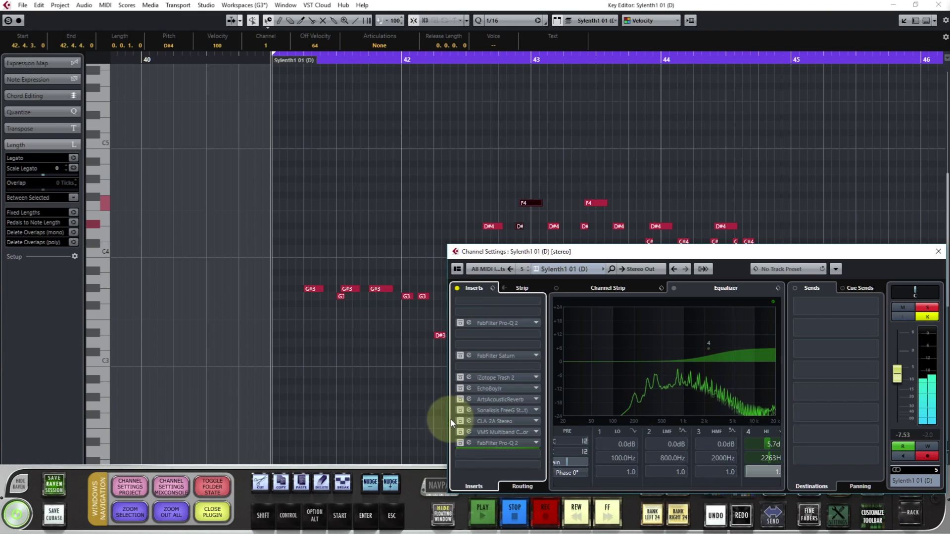
click(458, 288)
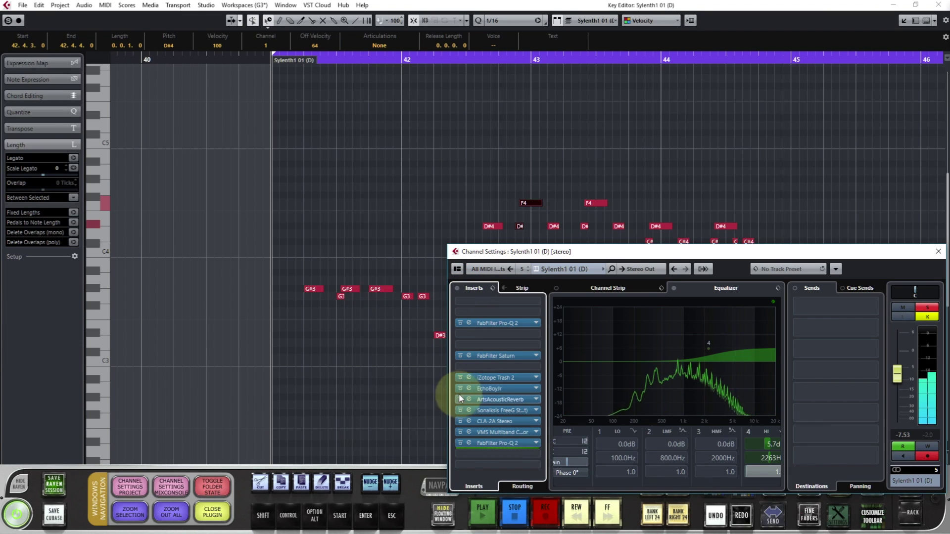
click(458, 357)
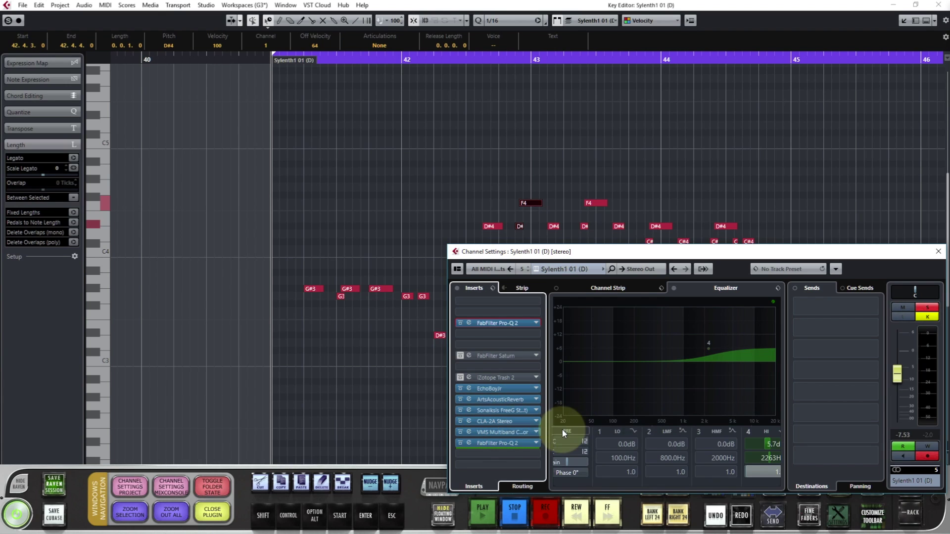
click(460, 410)
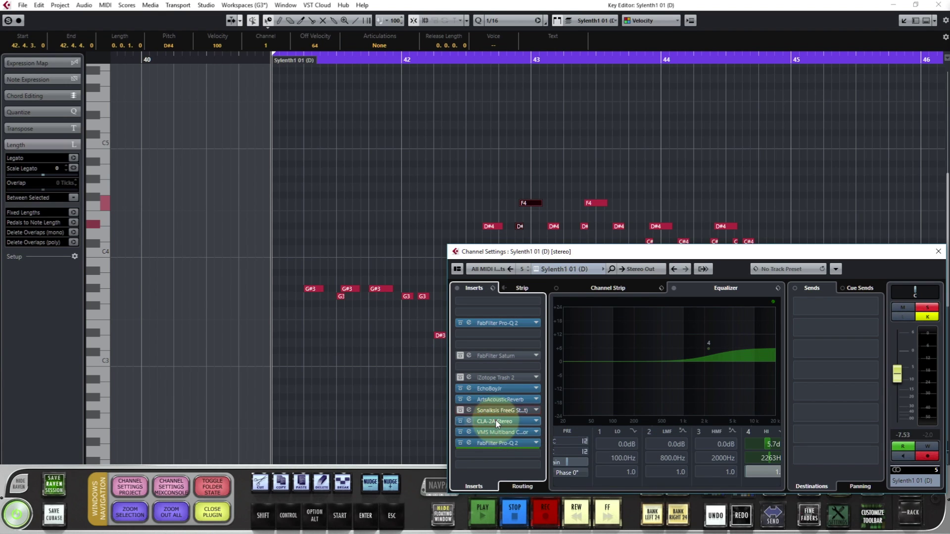
Examine the CLA-2A Stereo compressor on the duplicated track during playback and close its window
click(495, 421)
key(space)
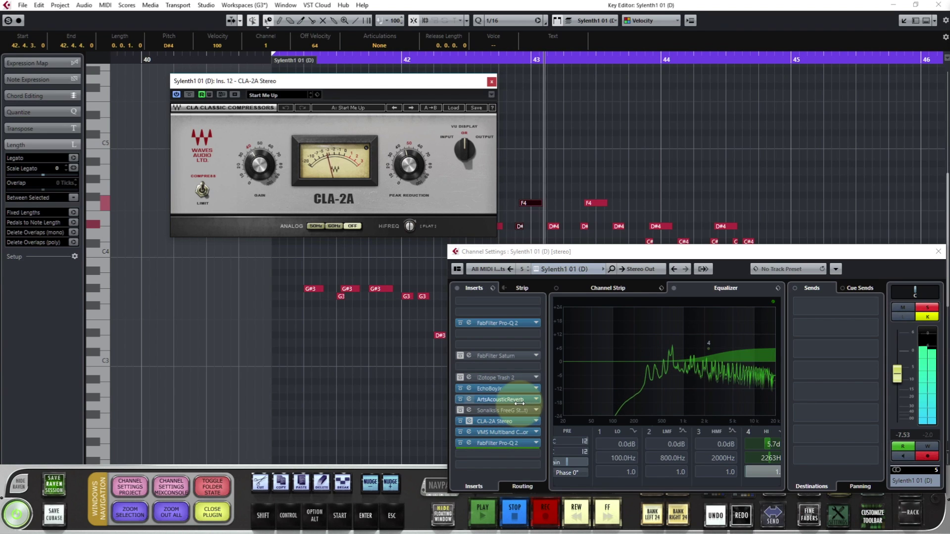
click(491, 81)
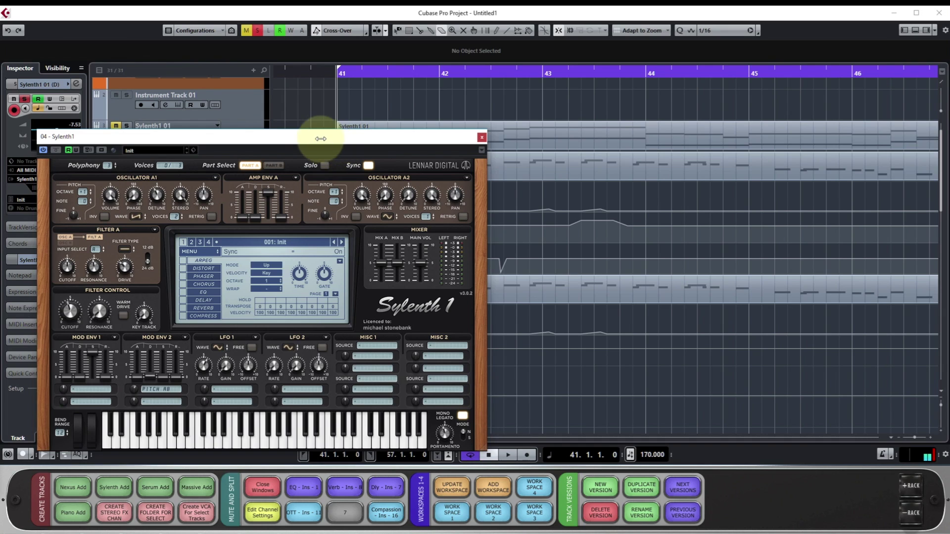
Adjust the Part A oscillators in the duplicated track's Sylenth1, setting oscillator A1's detune to 5.200, while auditioning the lead
drag(320, 139, 393, 148)
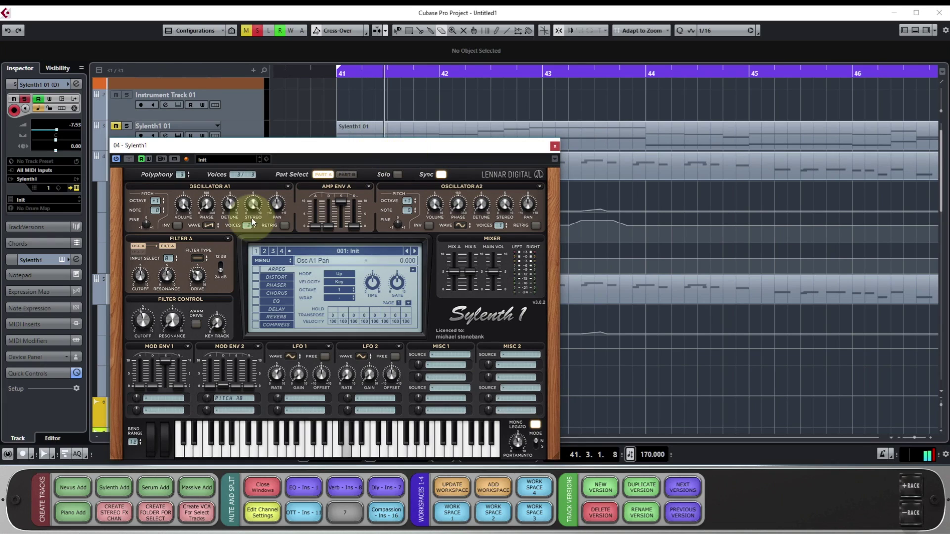
click(252, 221)
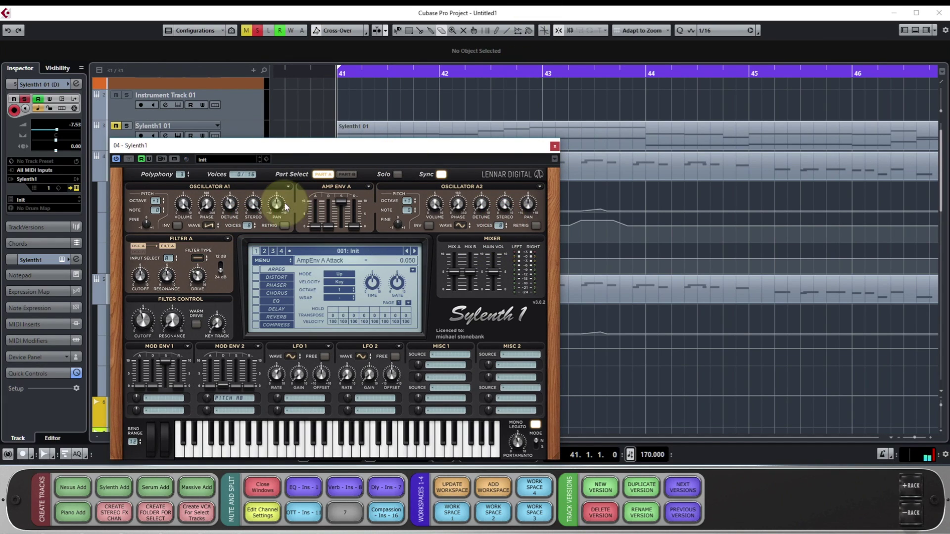
click(518, 207)
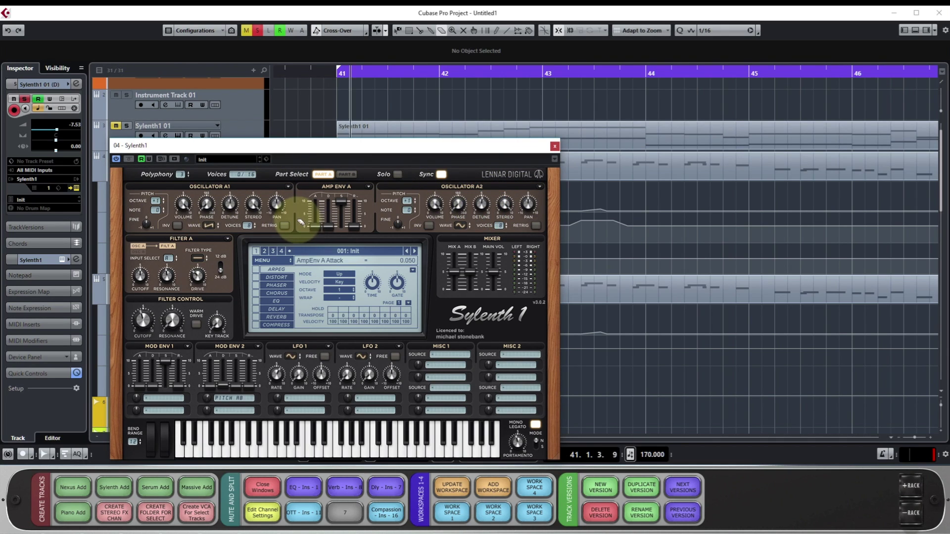
key(space)
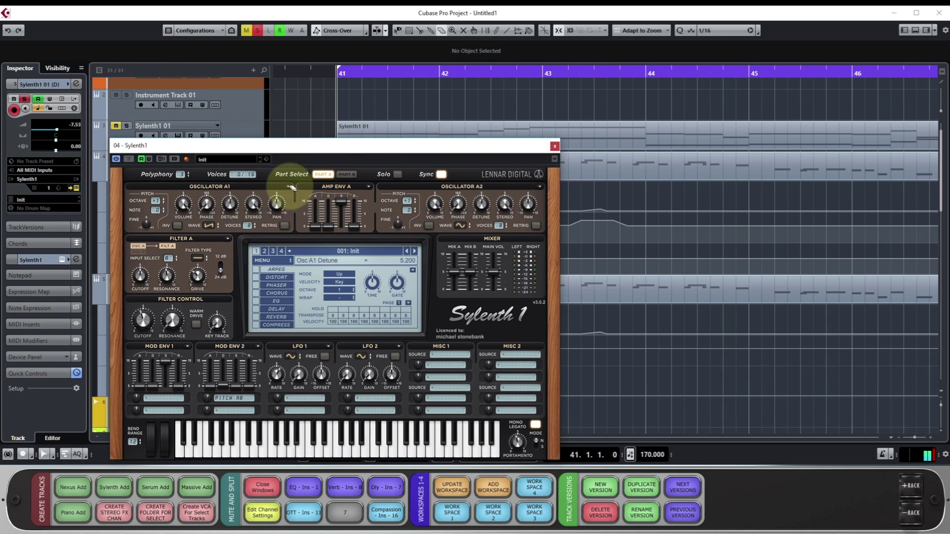
Adjust the Part B oscillators in Sylenth1, setting oscillator B1's voices, its detune to 5.733 and oscillator B2's detune
click(346, 174)
click(249, 225)
click(536, 226)
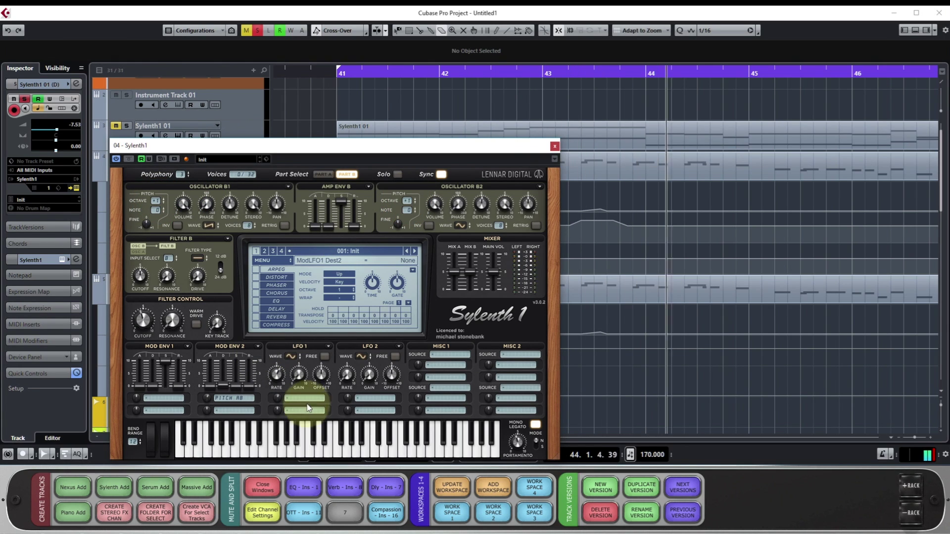
click(236, 200)
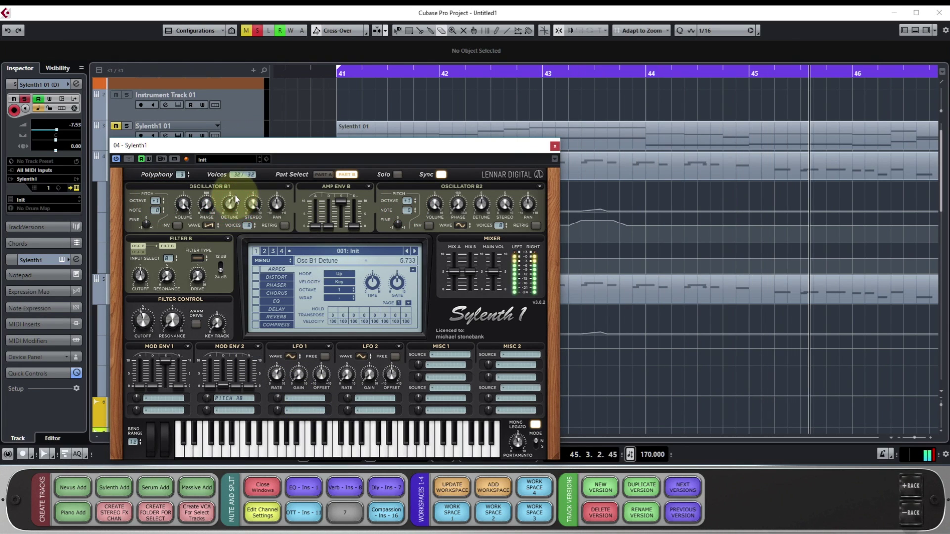
drag(480, 205, 482, 201)
key(space)
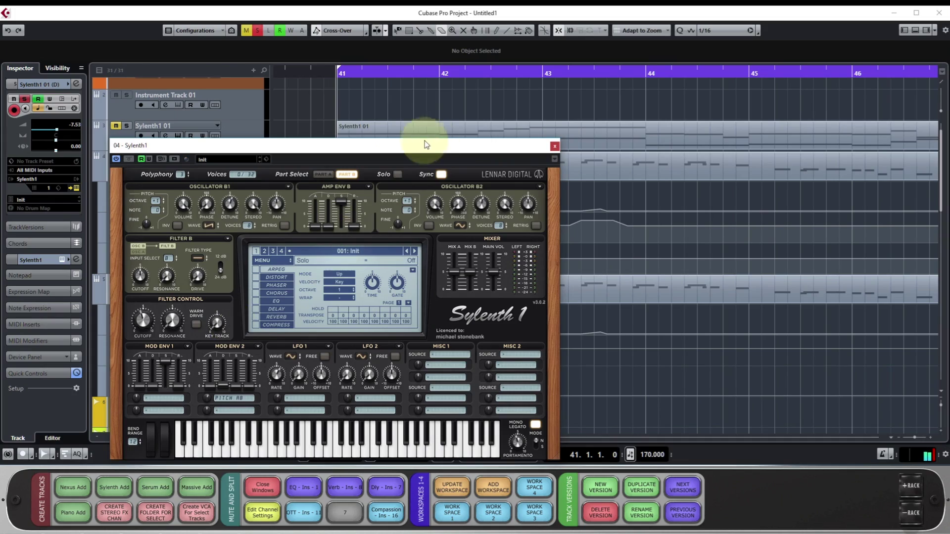
Close the Sylenth1 window and compare the lead with and without its layer by toggling the duplicated track's solo during playback
click(555, 146)
key(space)
scroll(378, 195, up, 1)
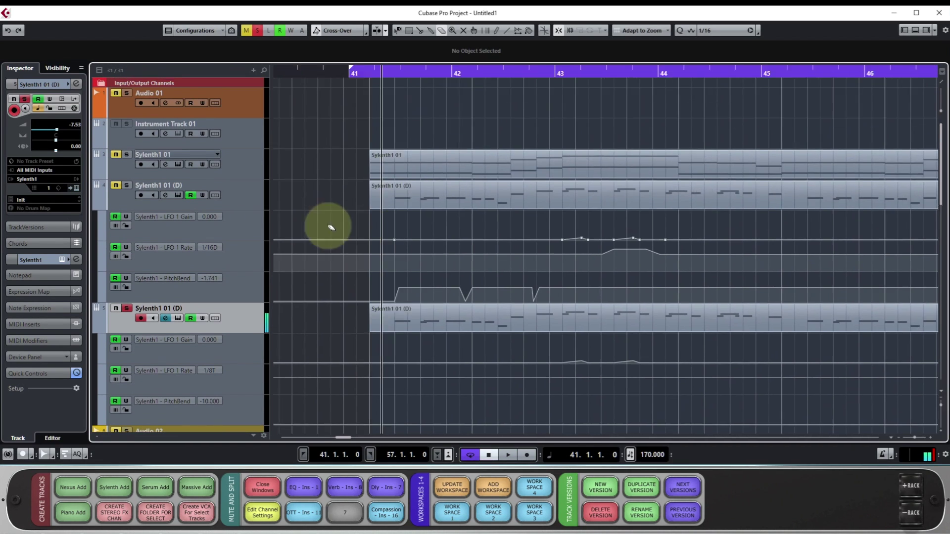
drag(331, 228, 248, 221)
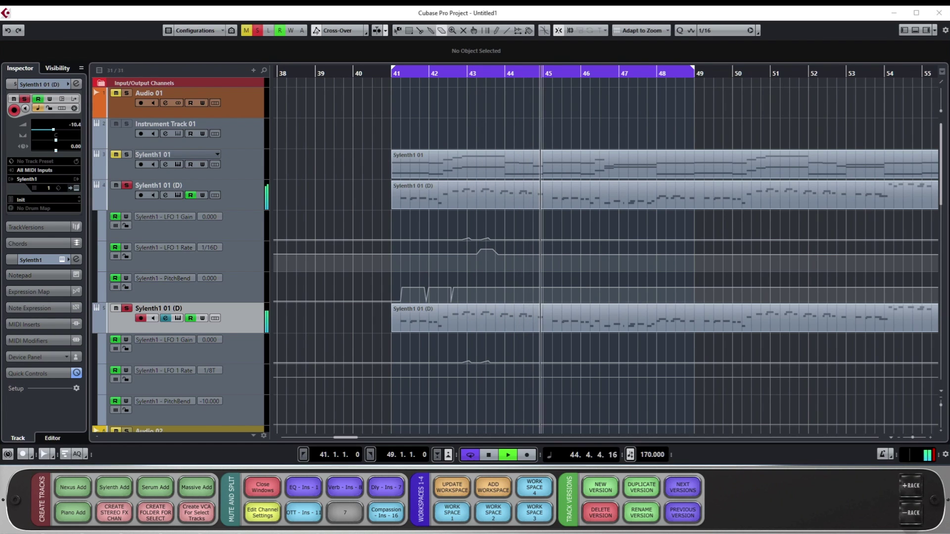
click(153, 307)
click(127, 308)
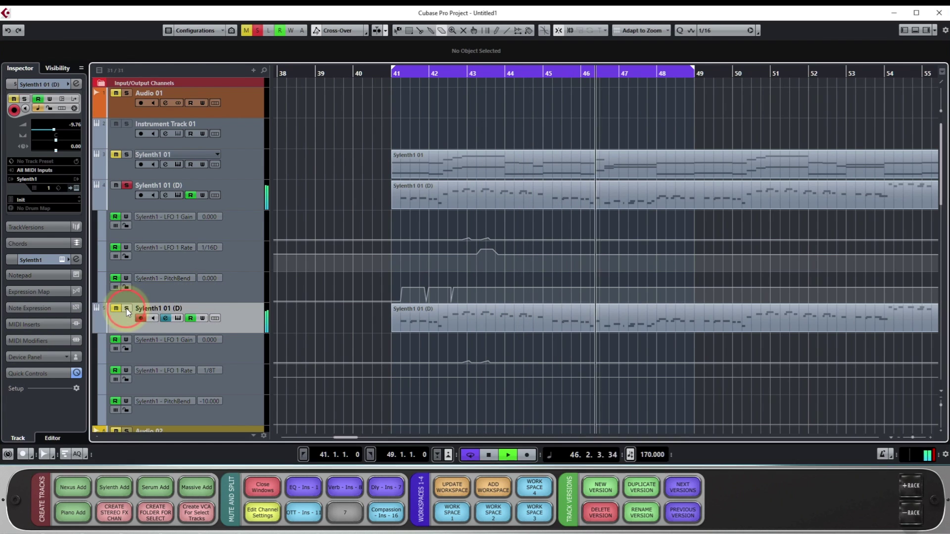
click(127, 309)
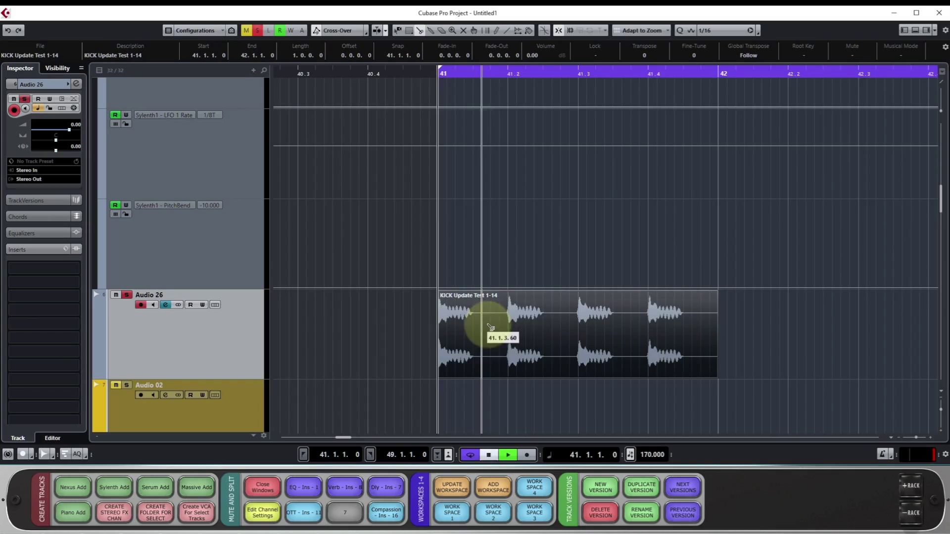
Load the "-SBK- BYS BASS -6.42 FADER" track preset for the BASS track and copy the Sylenth1 01 chord part onto it at bar 41
drag(487, 324, 282, 316)
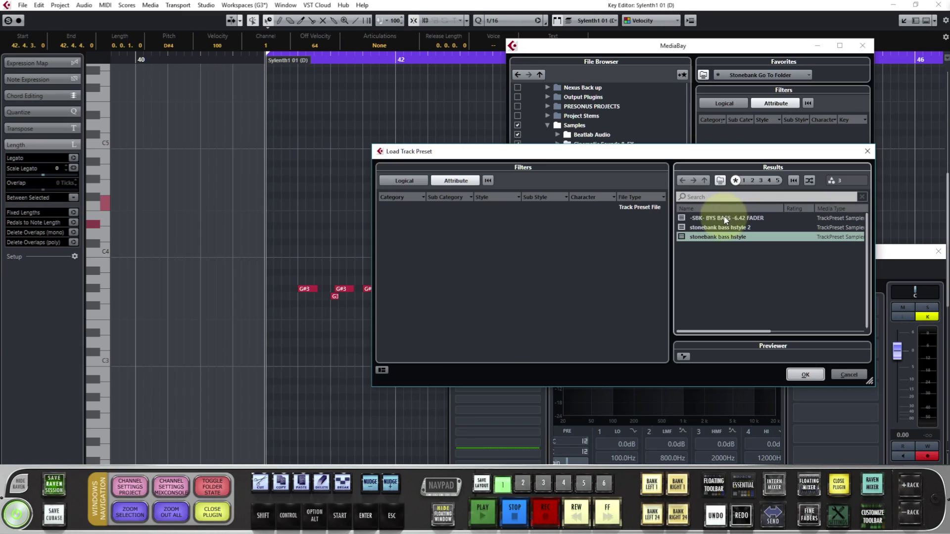
double_click(724, 216)
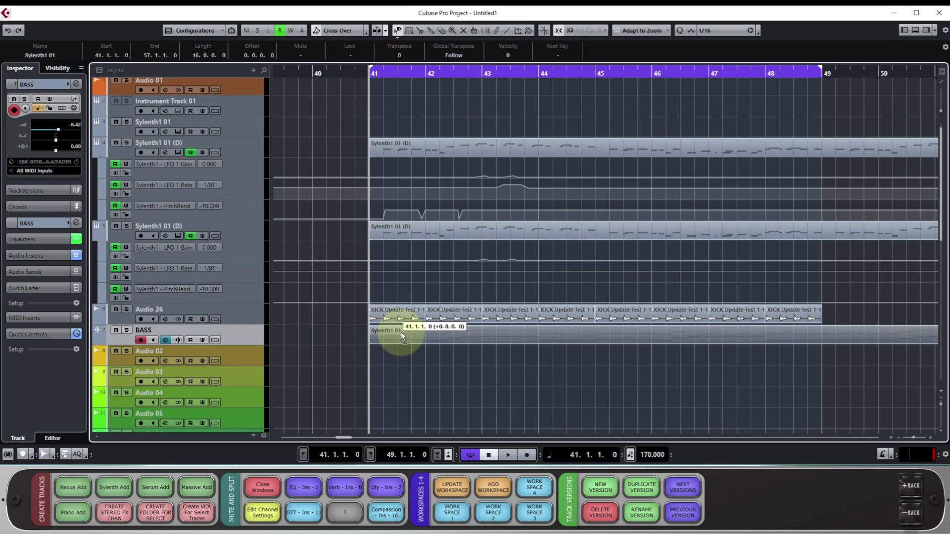
drag(400, 332, 441, 336)
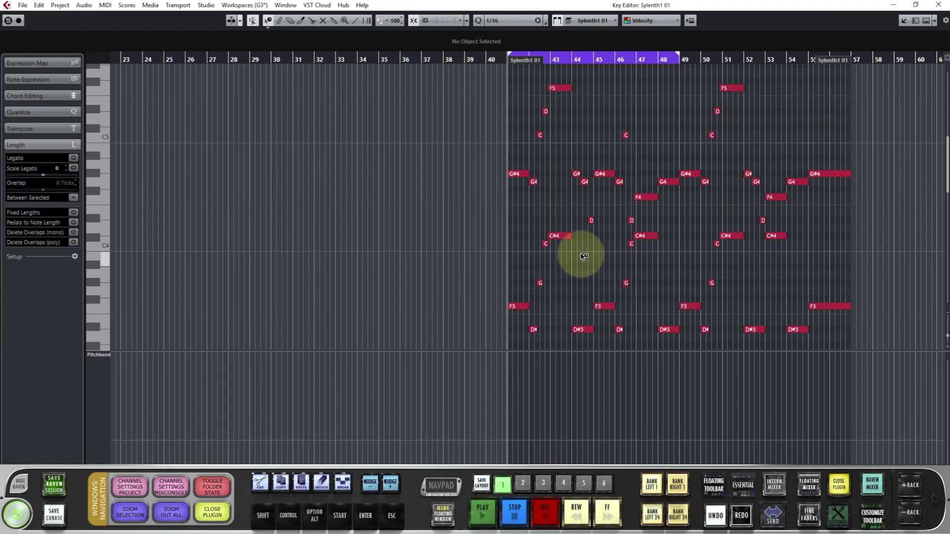
Delete the upper chord notes from the BASS part and split the opening F2 note into four one-beat notes
drag(854, 223, 532, 101)
key(Delete)
click(597, 251)
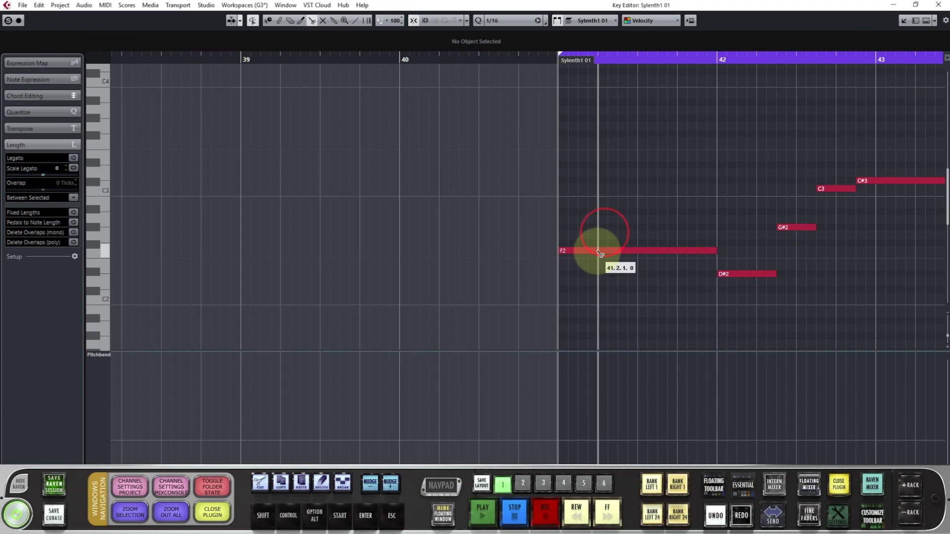
Rework the bass notes in bar 42: shorten D#2 to one beat, redraw G#2 on beat 2 and C3 from beat 3
click(765, 273)
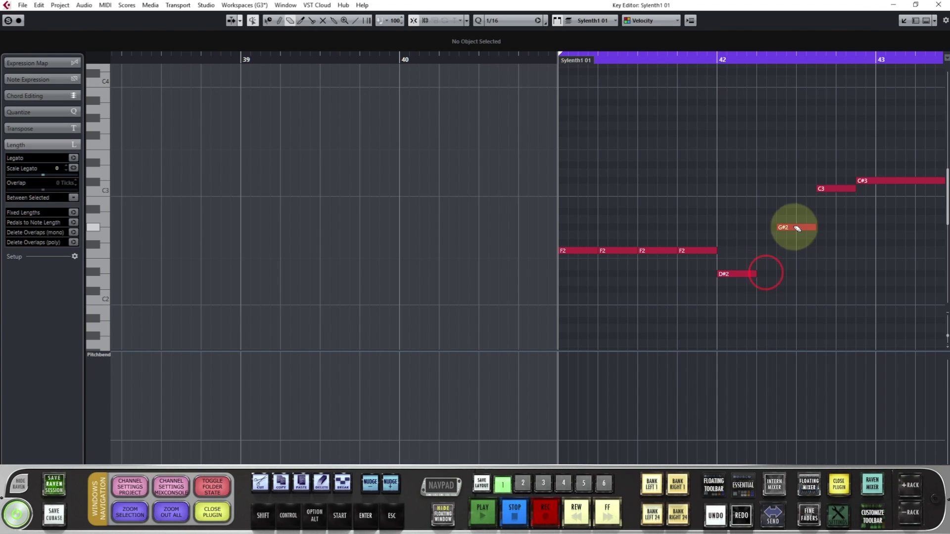
key(space)
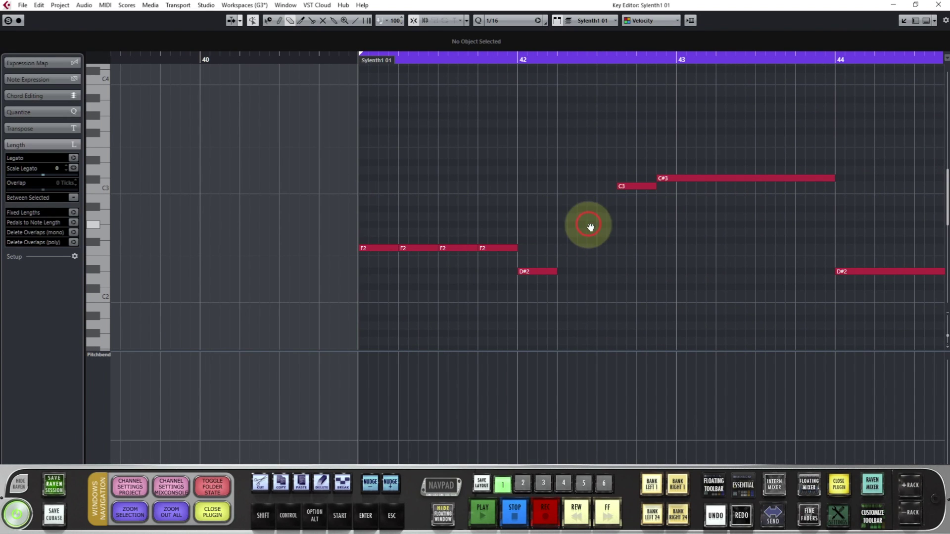
drag(566, 221, 602, 217)
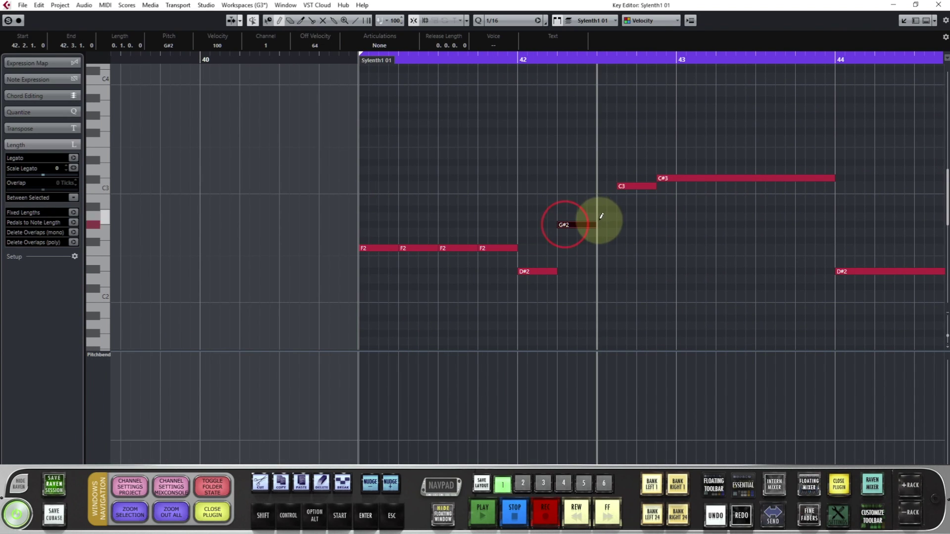
click(619, 187)
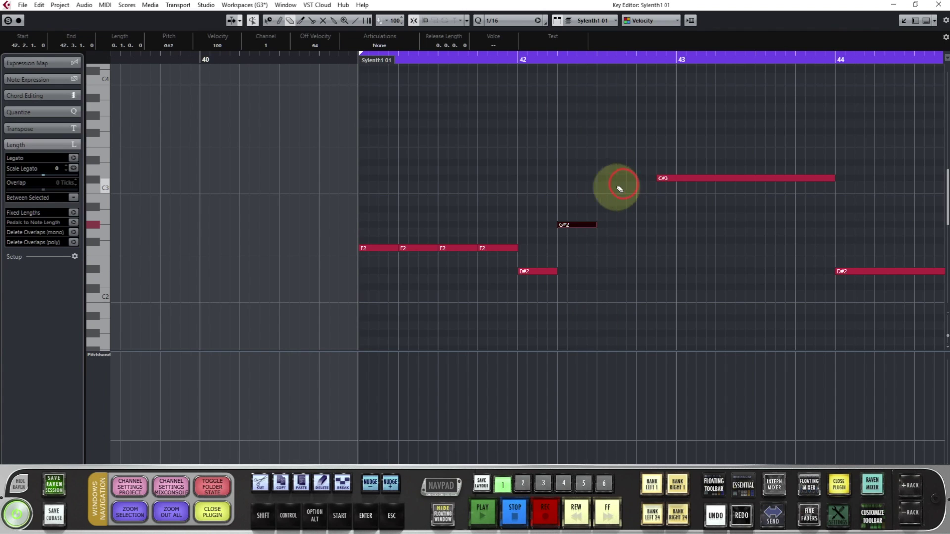
drag(601, 187, 677, 179)
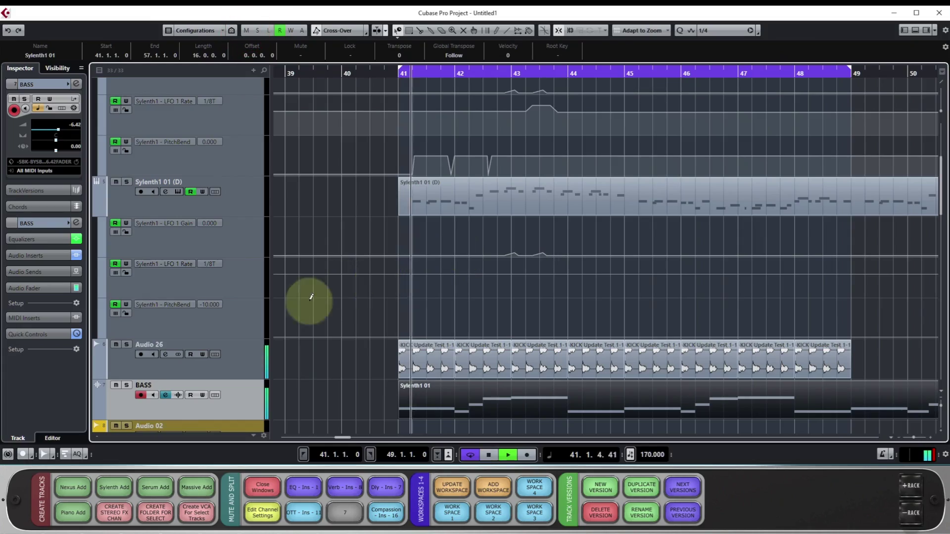
Select Sylenth1 01 and both Sylenth1 01 (D) tracks and route them to a new group channel
scroll(466, 266, down, 1)
scroll(445, 247, down, 2)
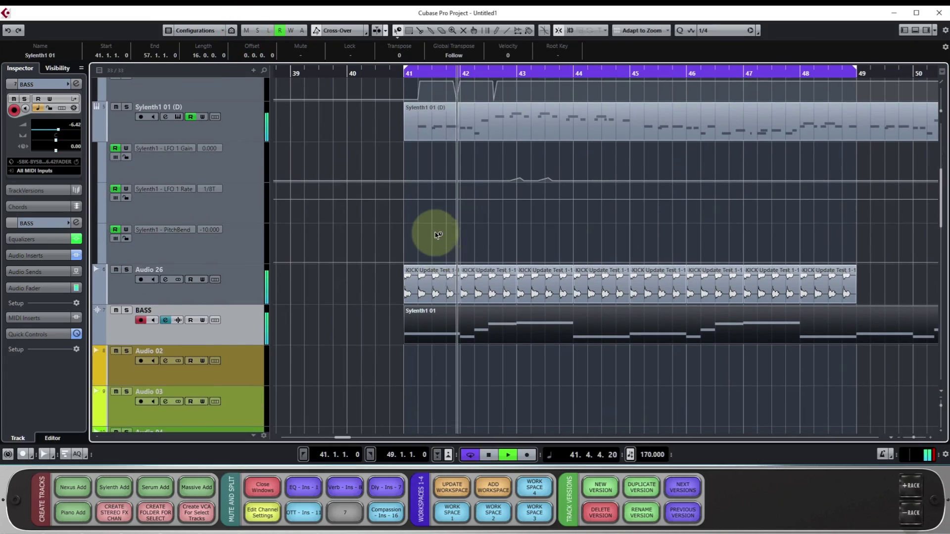
scroll(399, 233, up, 10)
key(space)
click(250, 193)
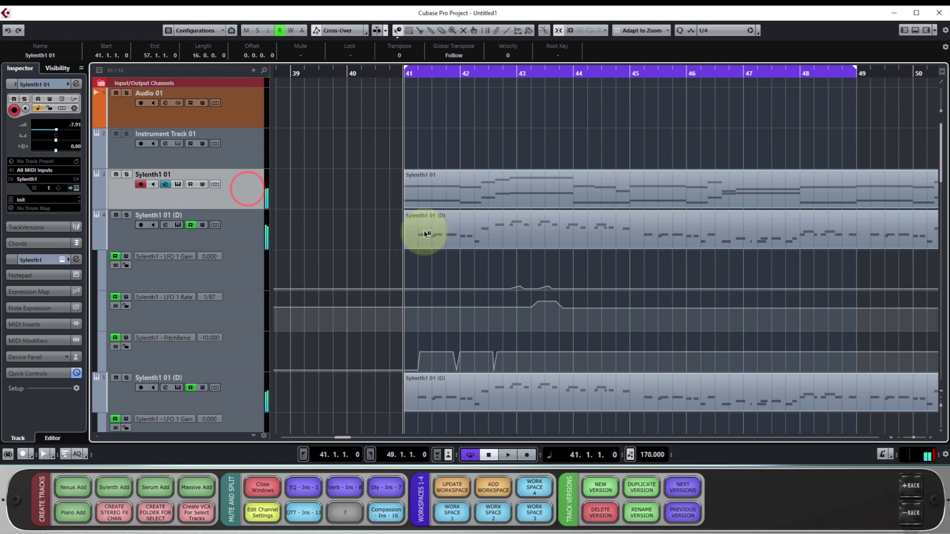
scroll(424, 229, down, 3)
click(254, 330)
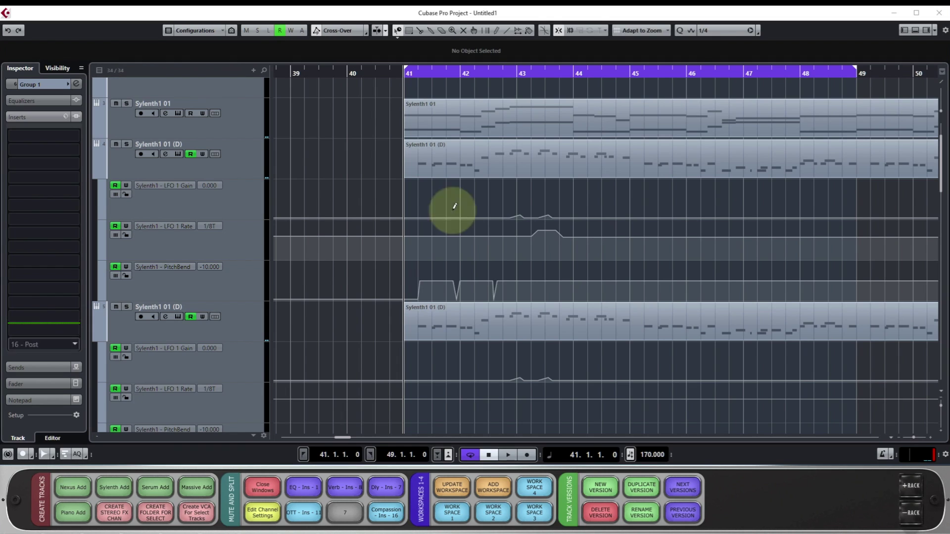
Play the Sylenth1 parts from bar 41 and solo the Group 1 track
drag(370, 112, 503, 124)
drag(318, 170, 497, 167)
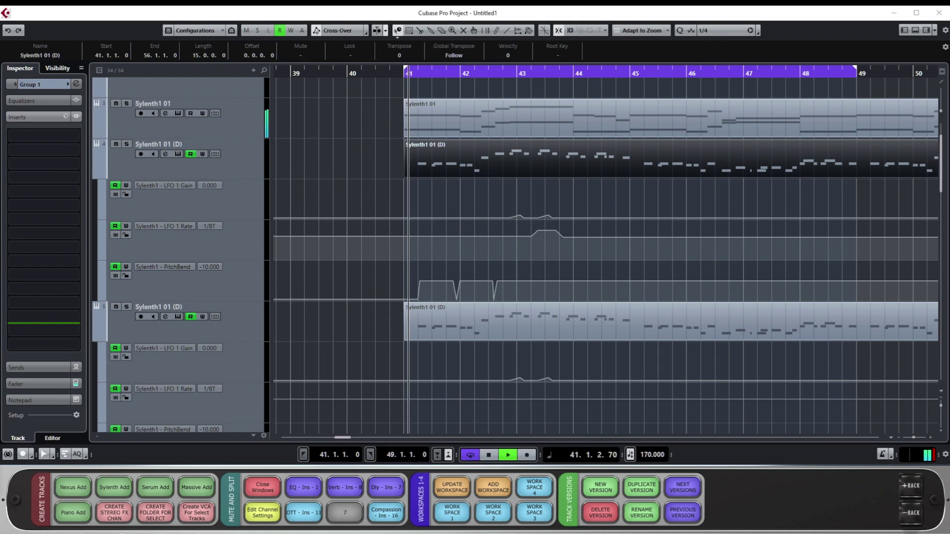
click(403, 307)
scroll(161, 307, down, 3)
click(127, 328)
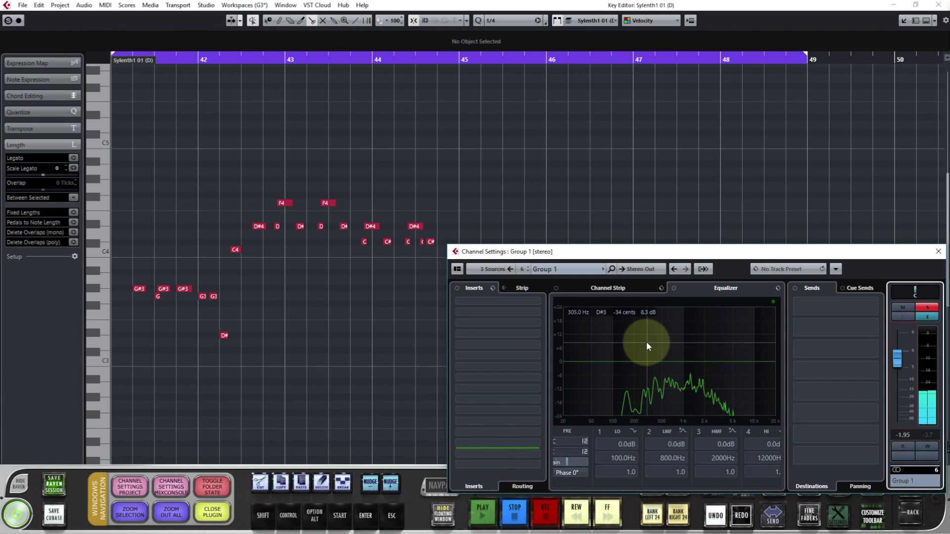
Insert FabFilter Pro-Q 2 on Group 1 with a low cut at 75.960 Hz and a narrow bell cut of about 3.1 dB at 5268.8 Hz
click(533, 365)
click(521, 393)
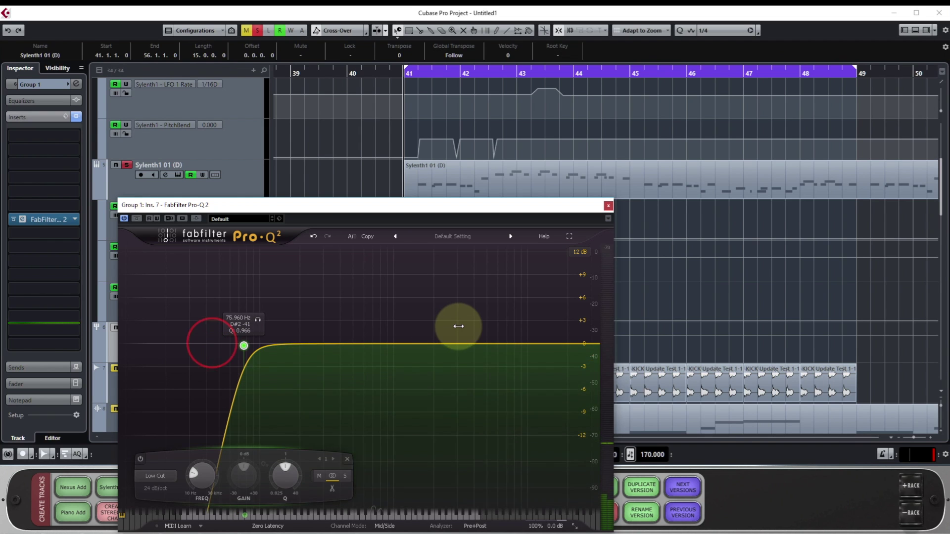
drag(458, 319, 490, 371)
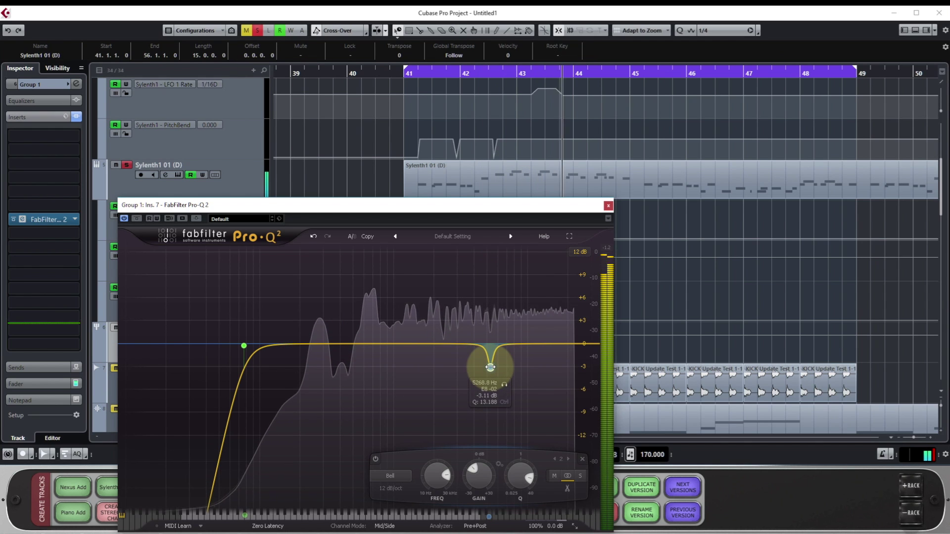
Add a bell boost of about 2.2 dB at 2803.4 Hz and a high shelf of about 3 dB near 12 kHz to the Group 1 EQ
drag(424, 317, 454, 327)
click(535, 319)
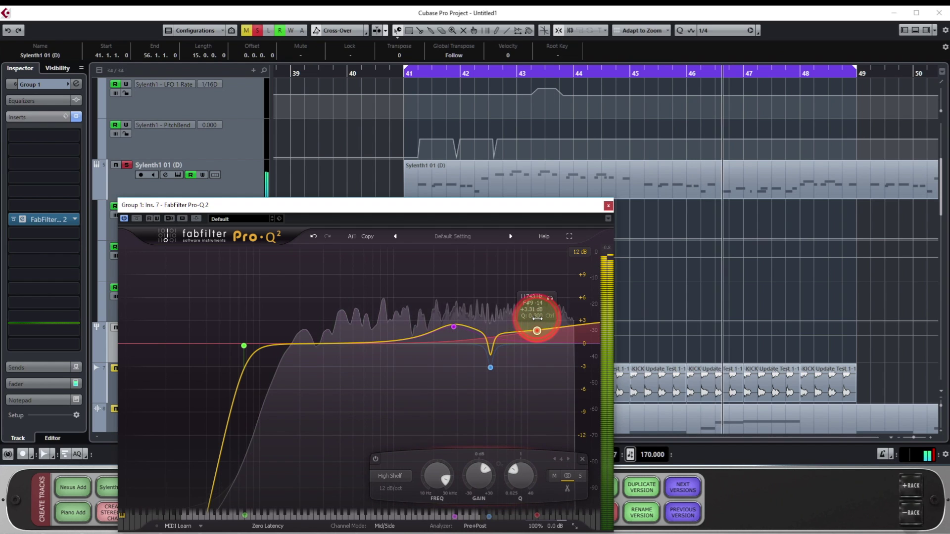
drag(537, 319, 539, 321)
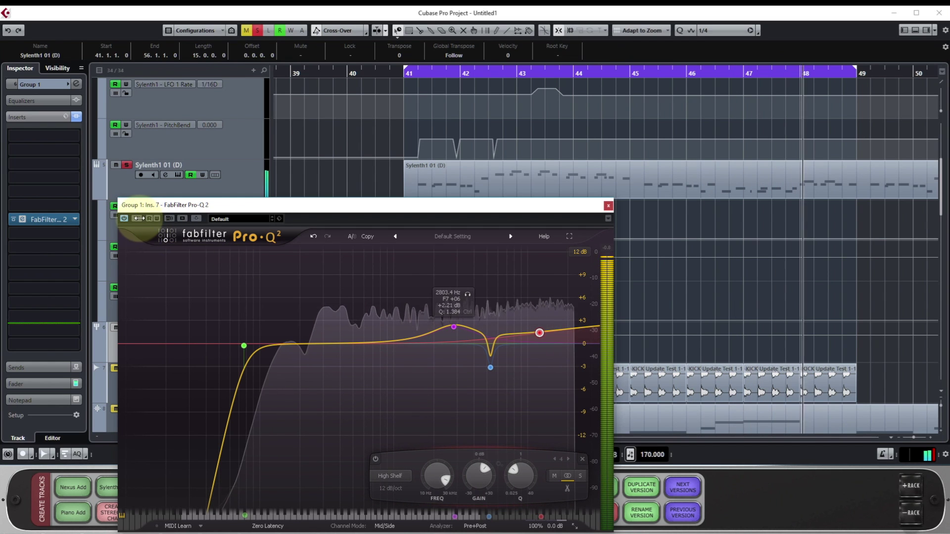
click(608, 205)
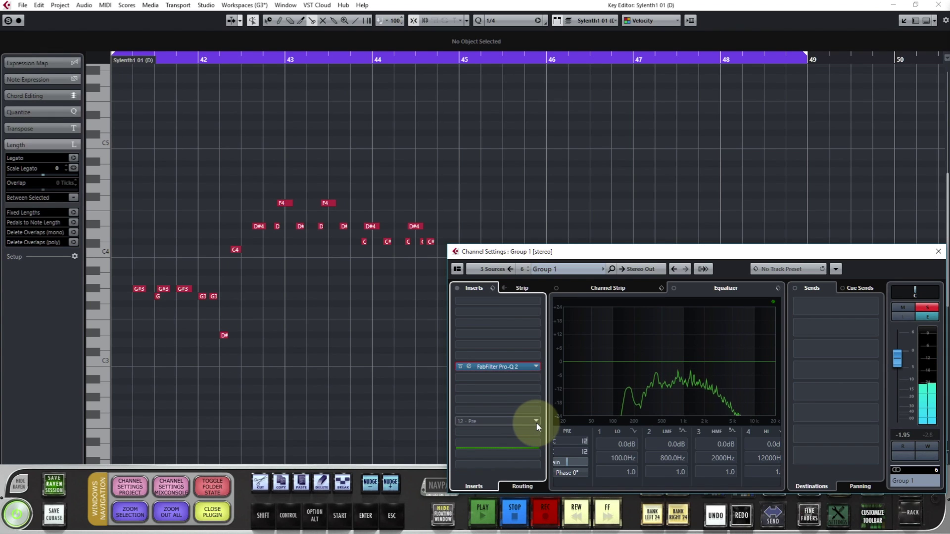
Insert Kickstart-64bit in slot 12 of Group 1 and set its mix to 63% during playback
click(536, 421)
text(kick)
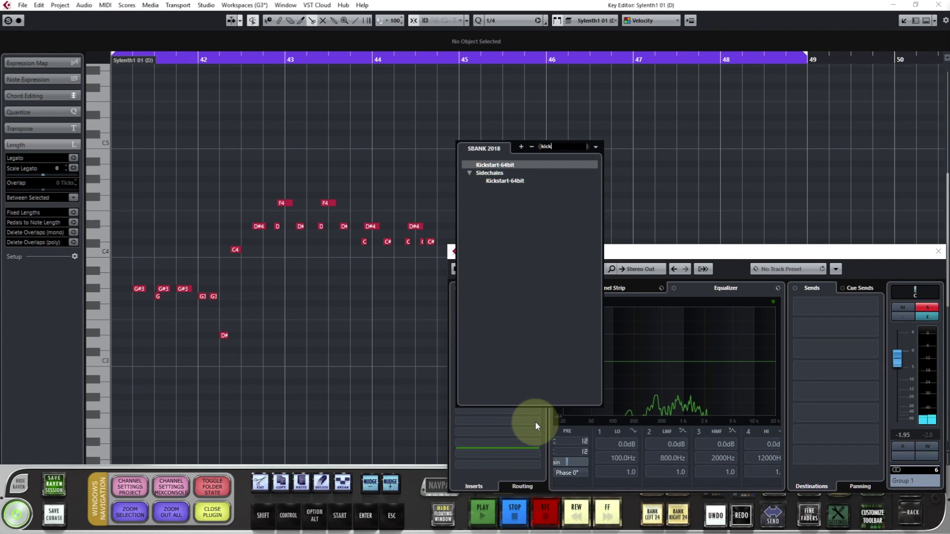
key(Return)
key(space)
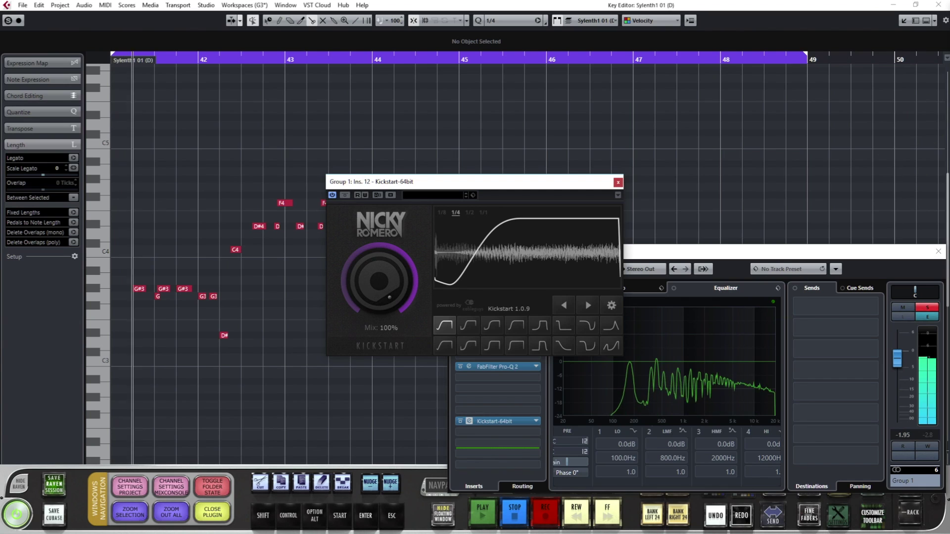
drag(403, 260, 396, 277)
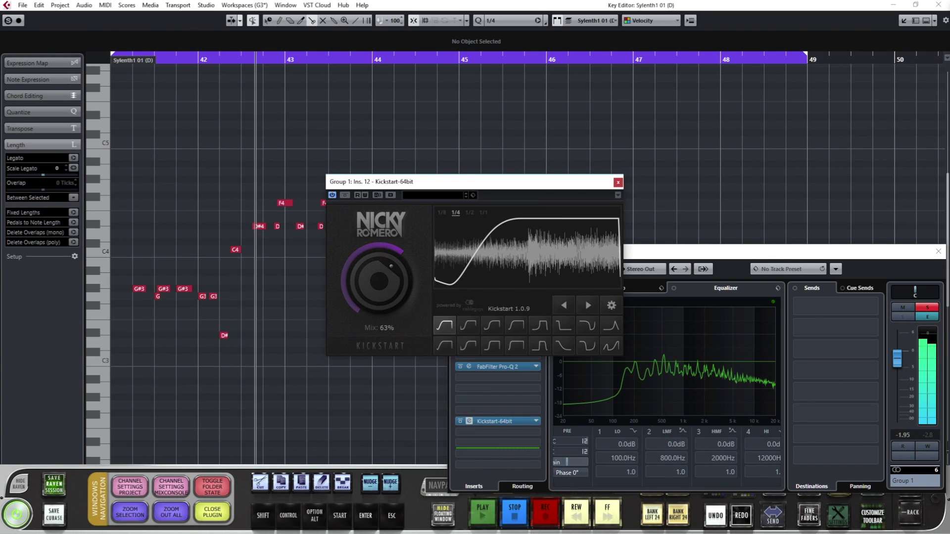
key(Escape)
Reset the solos and audition the lead layers from Sylenth1 01, bringing in both Sylenth1 01 (D) tracks
click(257, 31)
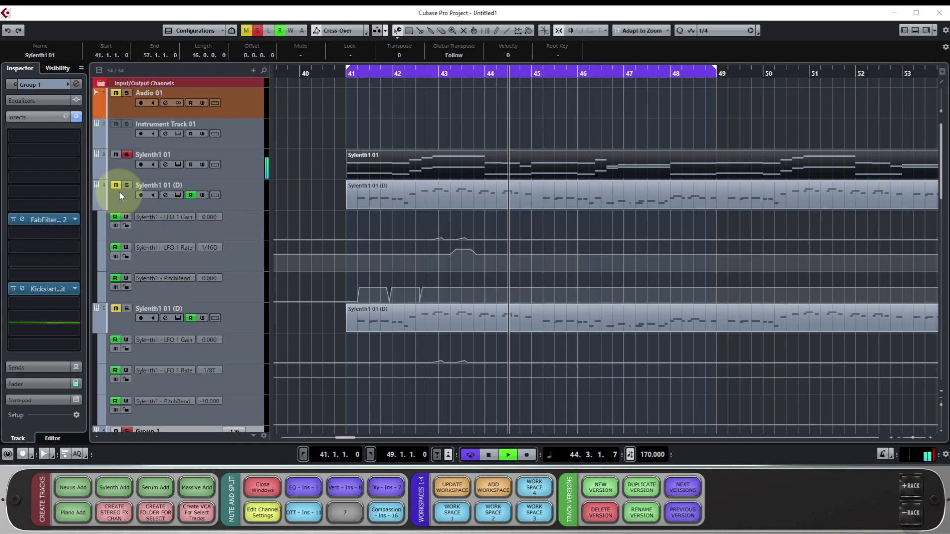
click(541, 189)
click(553, 193)
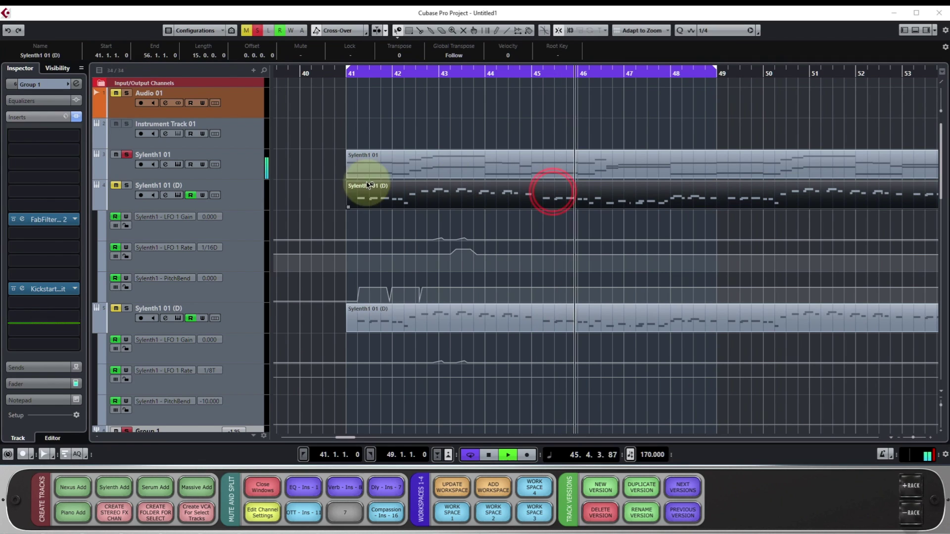
click(116, 187)
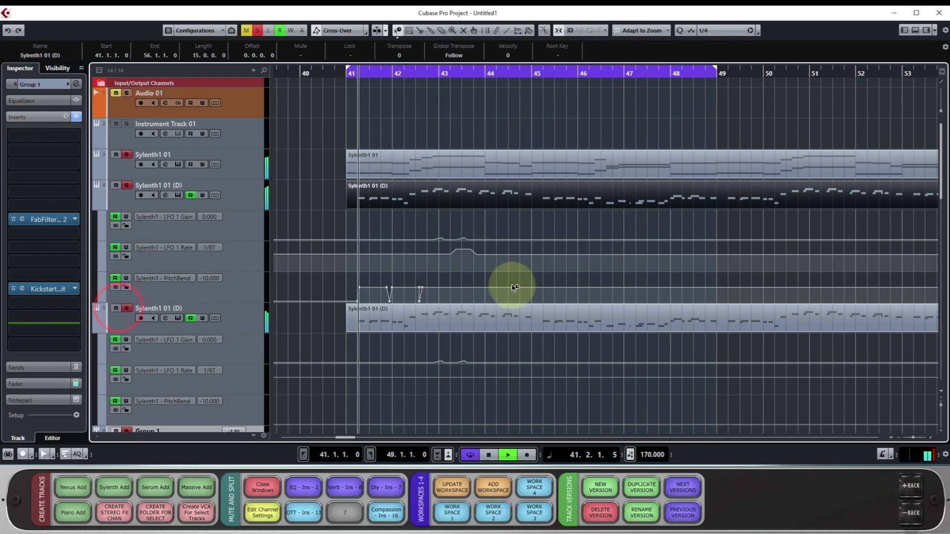
Bring the Audio 26 kick and the BASS track into the soloed playback and select the BASS track
scroll(393, 286, down, 3)
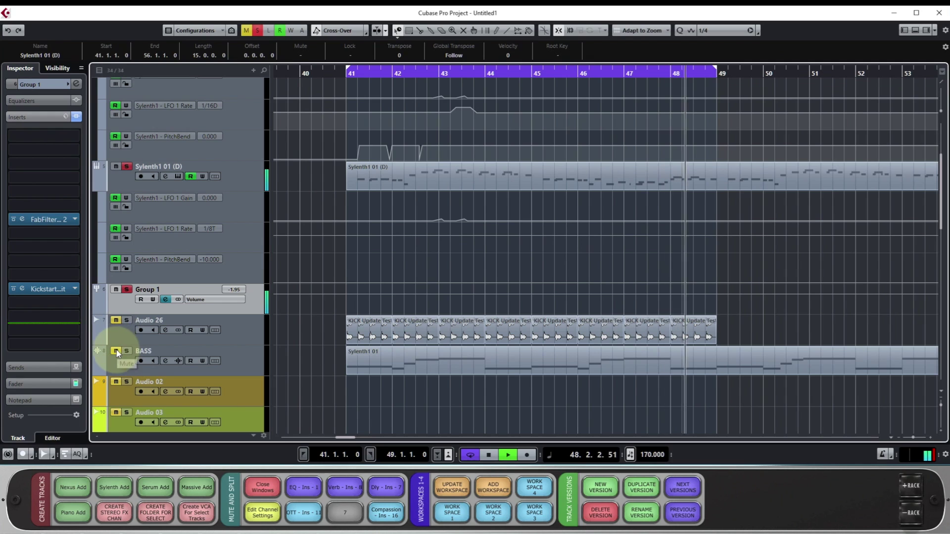
click(119, 351)
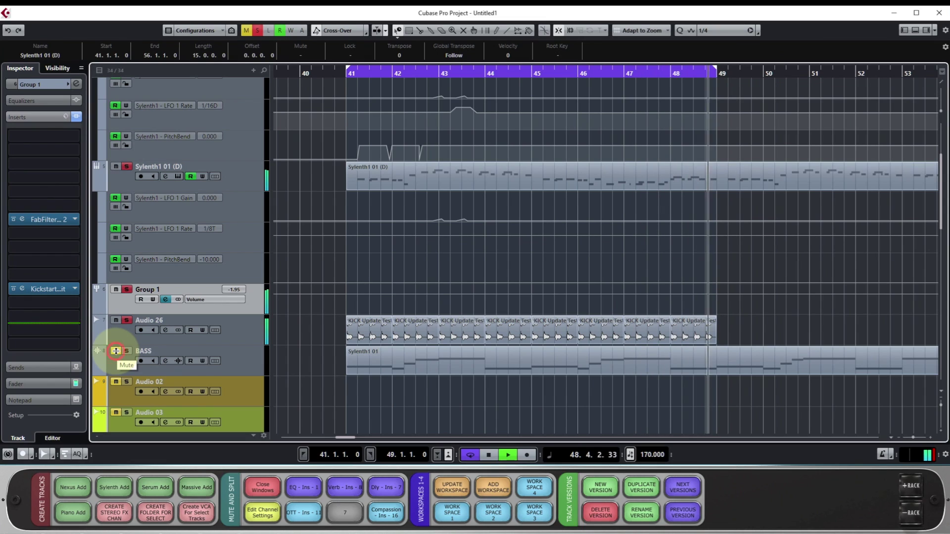
click(250, 358)
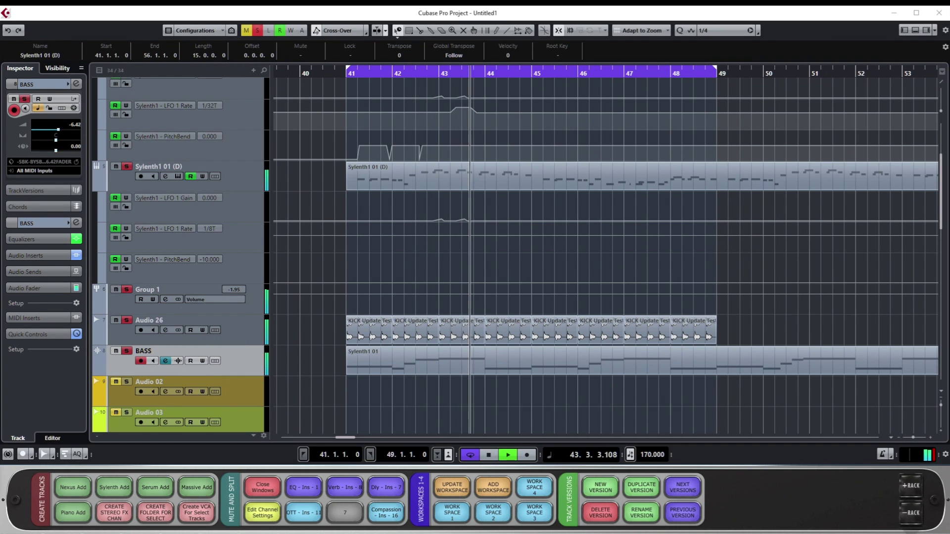